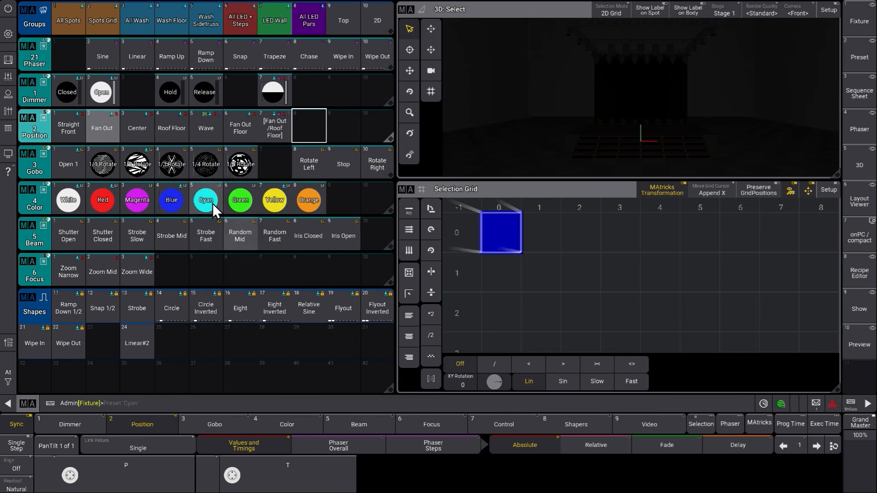
- Select fixture 1 and bring its dimmer to full
left_click(127, 402)
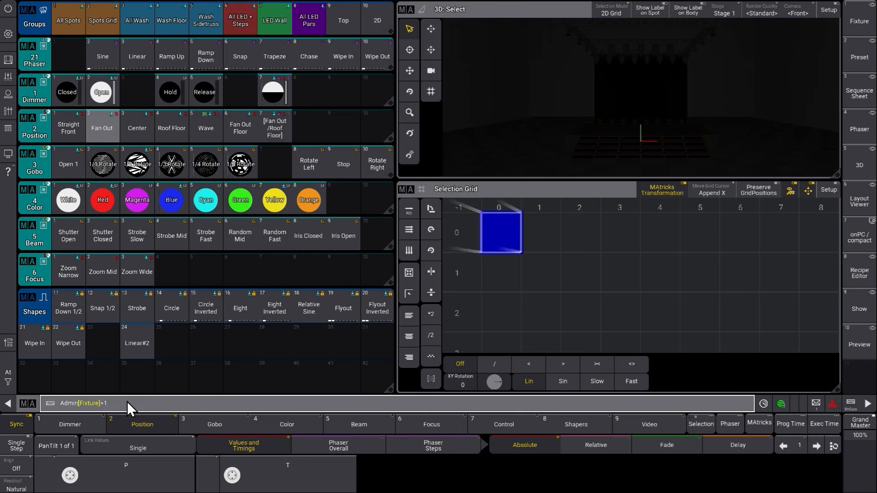
key("Return")
left_click(22, 403)
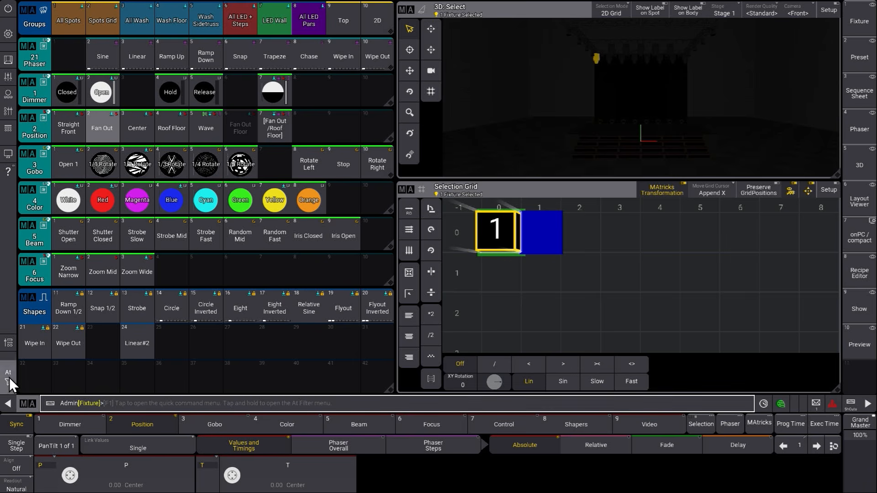
left_click(133, 362)
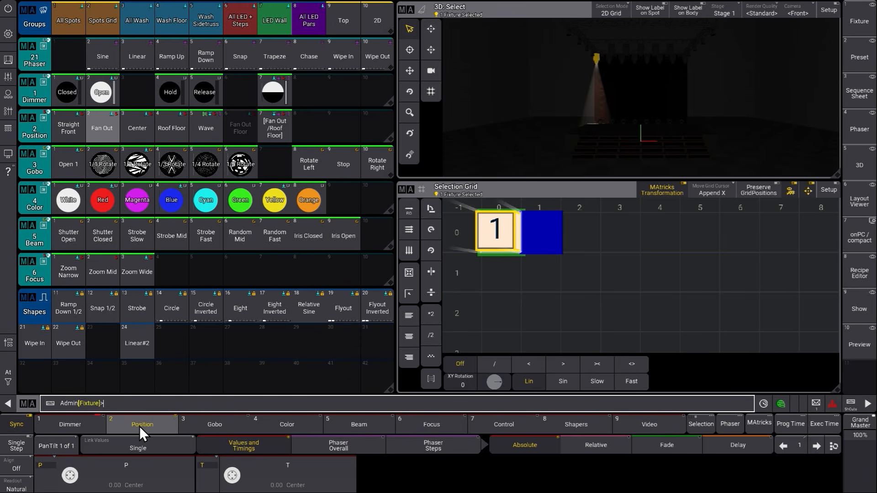
- Tilt fixture 1 to about -69.24 so its beam points toward the front
left_click_drag(233, 476, 235, 482)
scroll(235, 476, "up", 2)
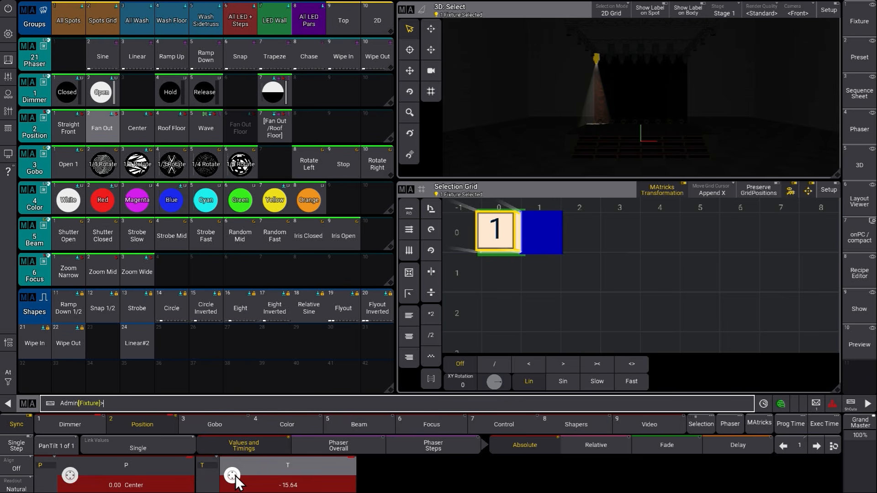
scroll(235, 476, "down", 15)
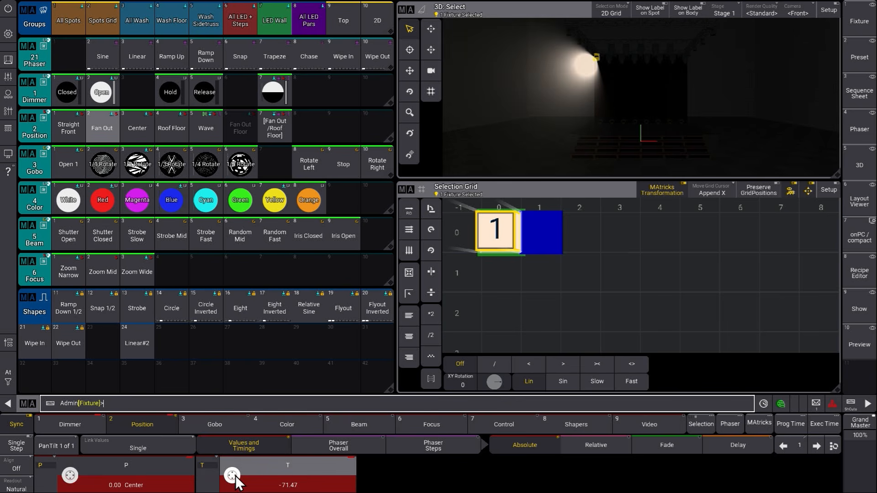
scroll(236, 480, "up", 2)
scroll(235, 477, "down", 1)
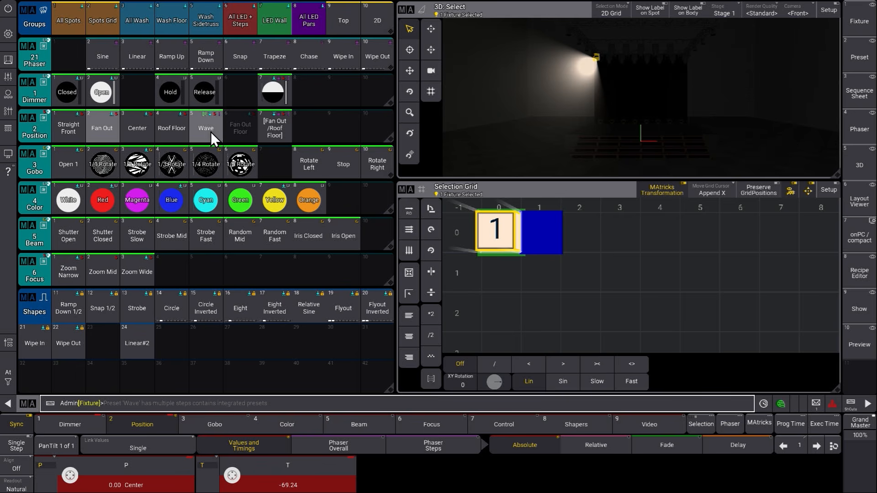
- Store the fixture's position as Position preset 8 and label it "Front"
left_click(309, 127)
left_click(308, 126)
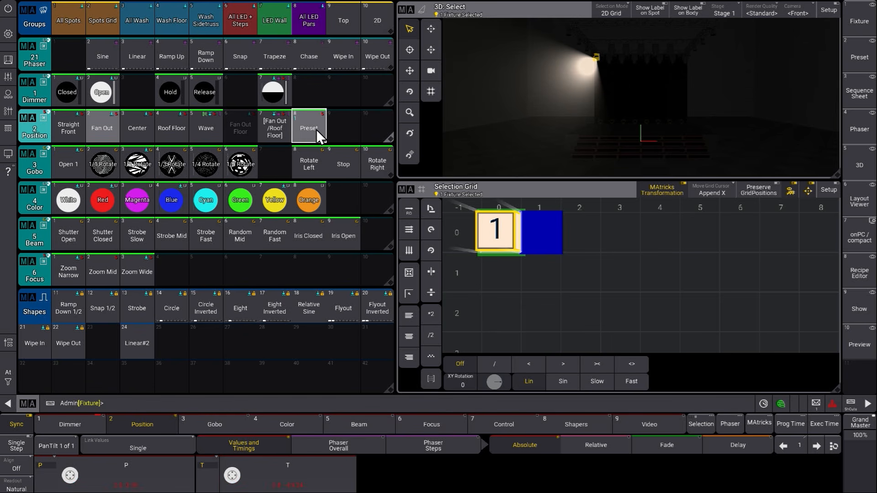
type("Fron")
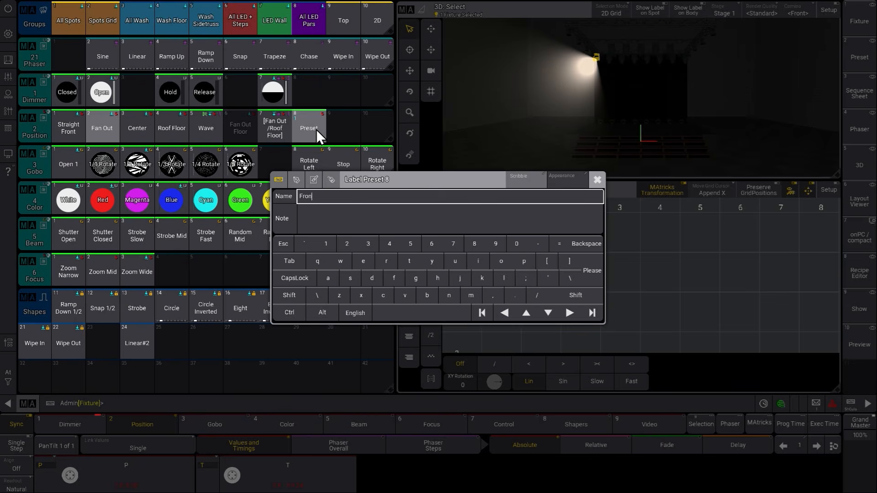
type("t")
key("Return")
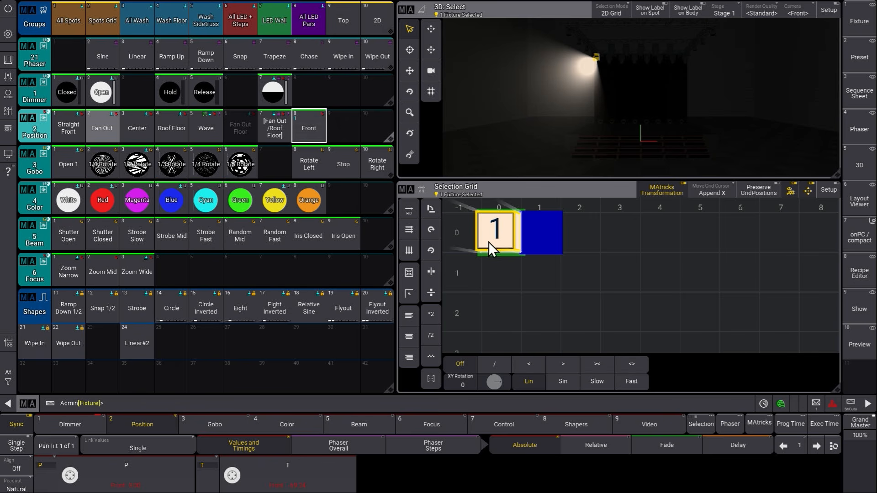
- Clear the programmer, deselecting fixture 1 and dropping its active values
left_click(12, 377)
left_click(51, 380)
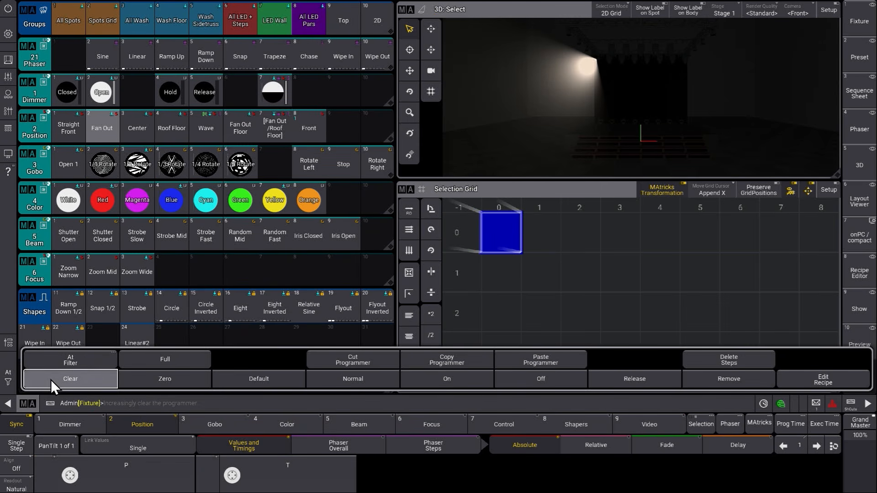
left_click(10, 381)
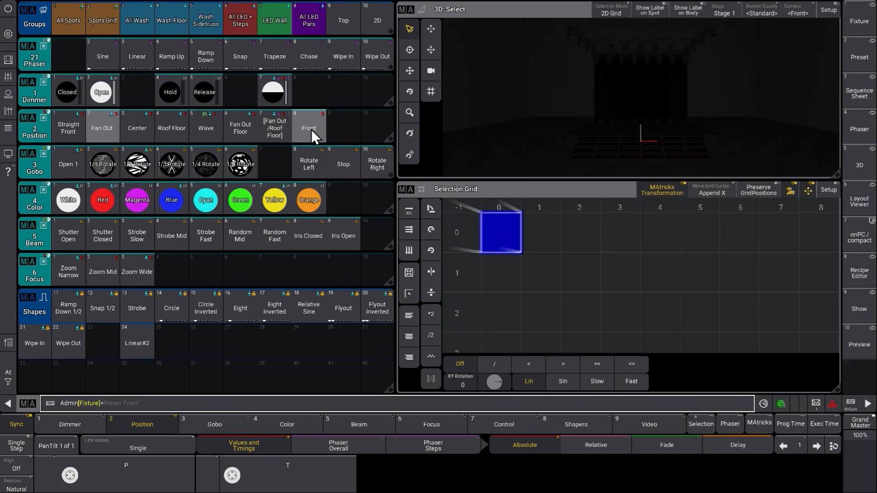
- Change the preset mode of the Front position preset to Universal in its editor
left_click_drag(301, 126, 275, 126)
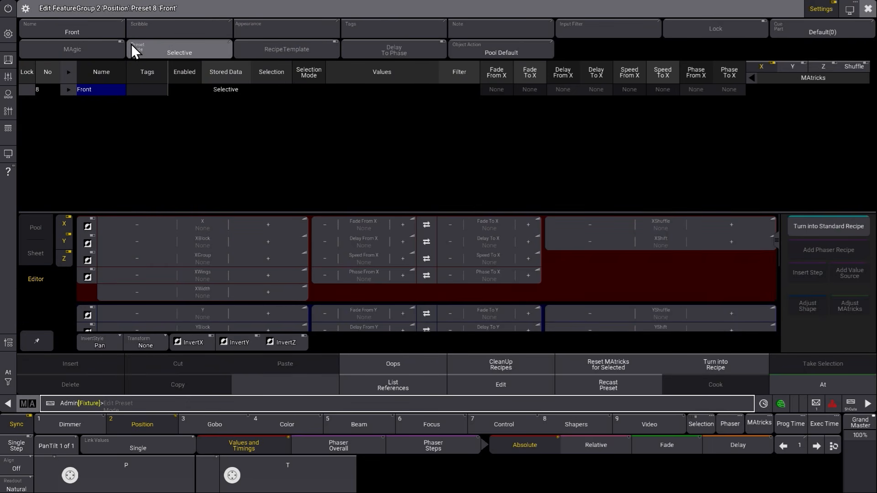
left_click(202, 52)
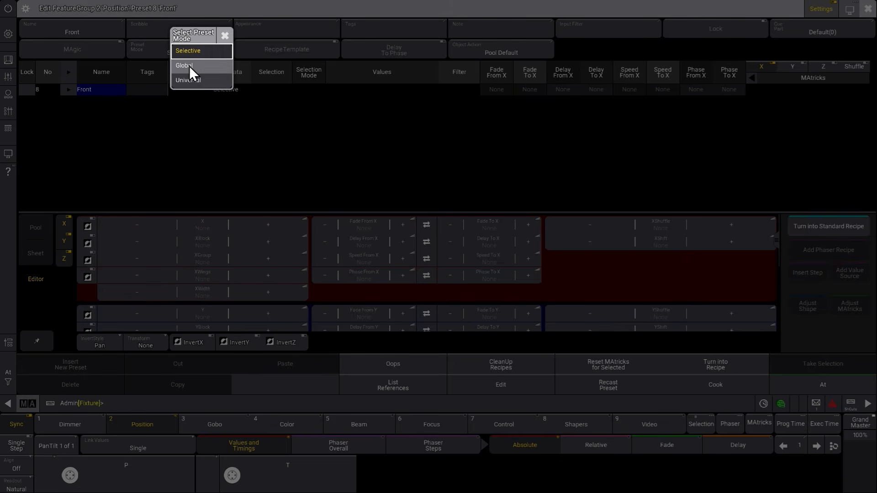
left_click(191, 79)
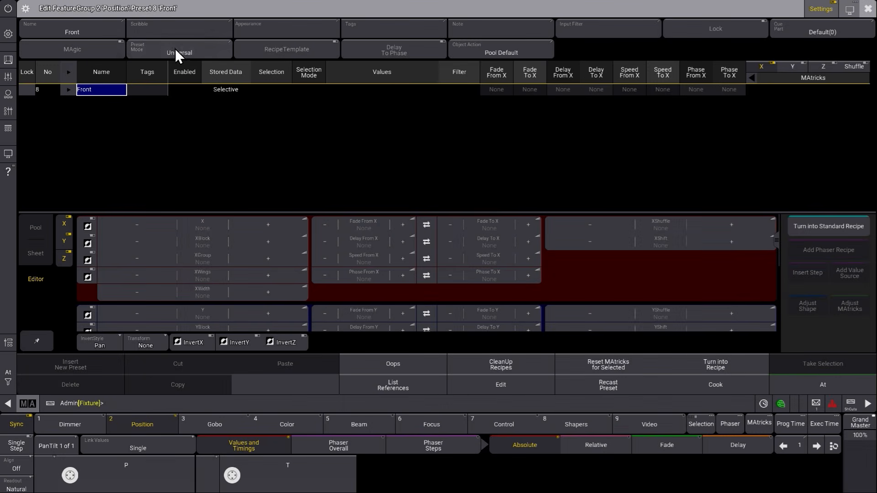
left_click(869, 8)
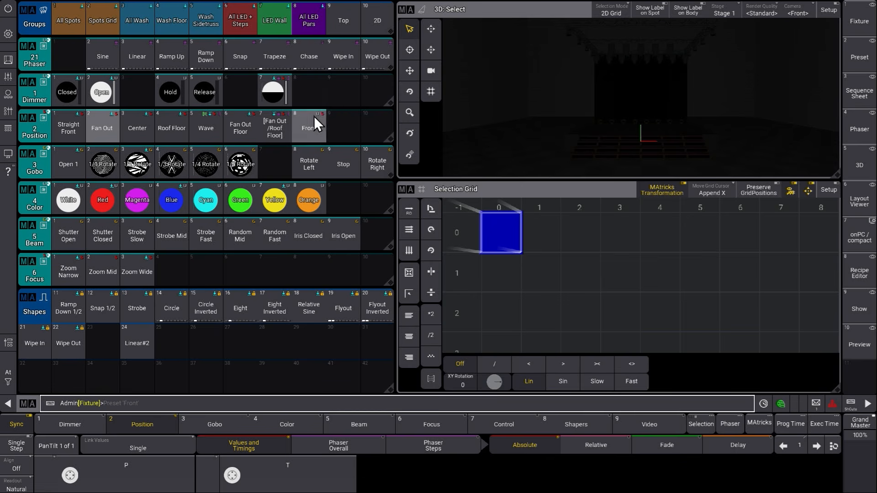
- Select the Spots Grid and Wash Floor groups together and bring them to full
left_click(320, 115)
left_click(100, 23)
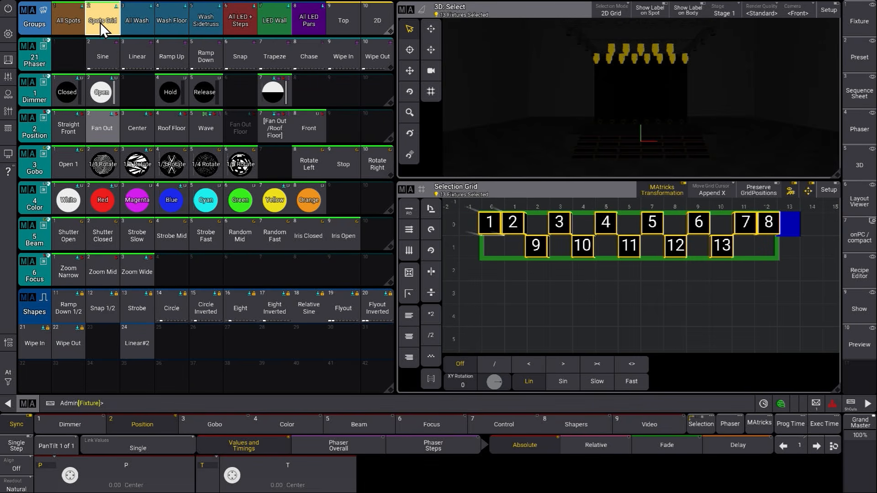
left_click(168, 17)
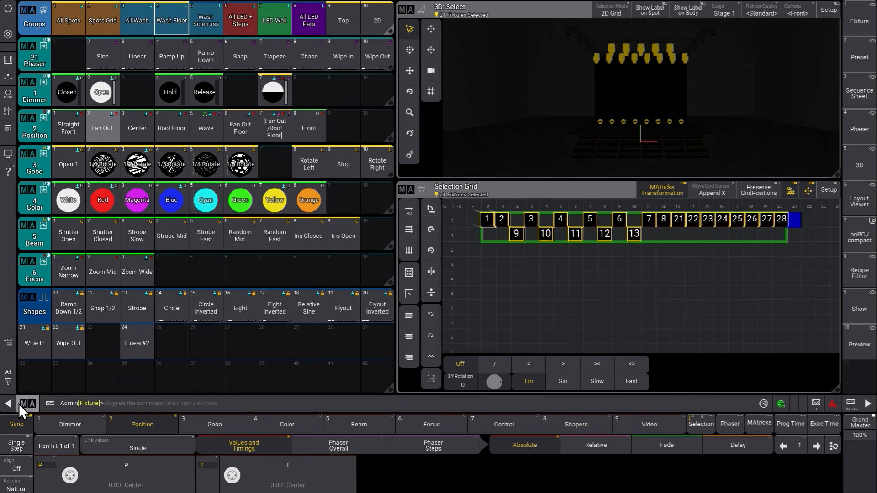
left_click(9, 381)
left_click(143, 353)
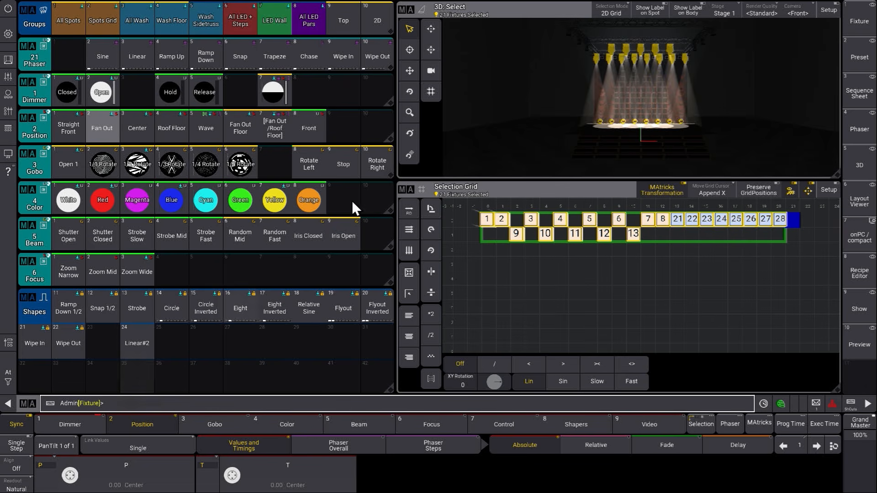
- Apply the Front position preset to the selected spots and washes, and clear the programmer
left_click(298, 126)
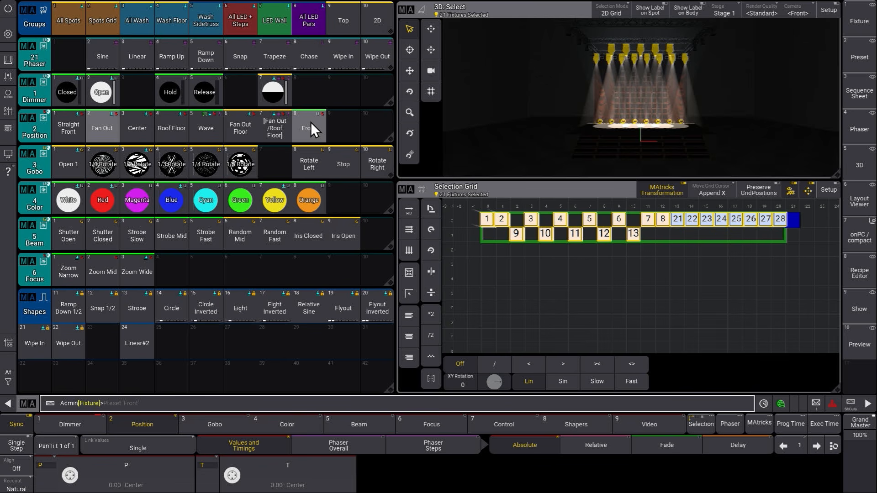
left_click(312, 126)
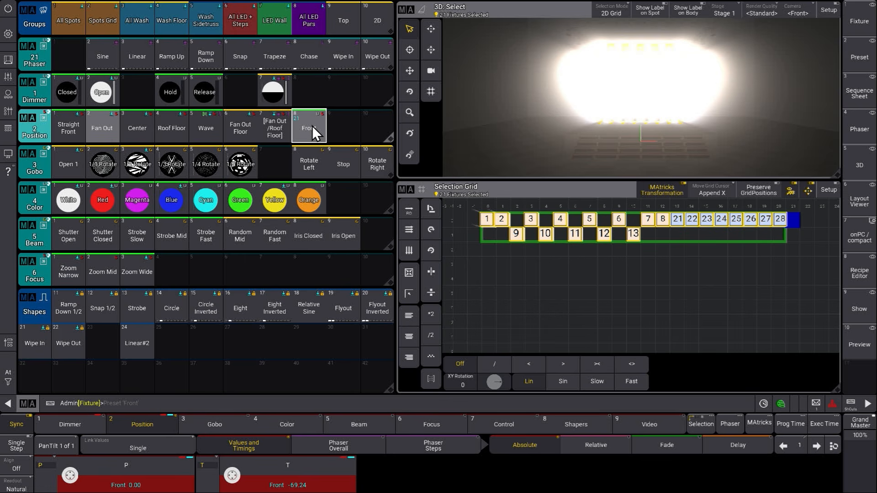
left_click(5, 378)
left_click(46, 378)
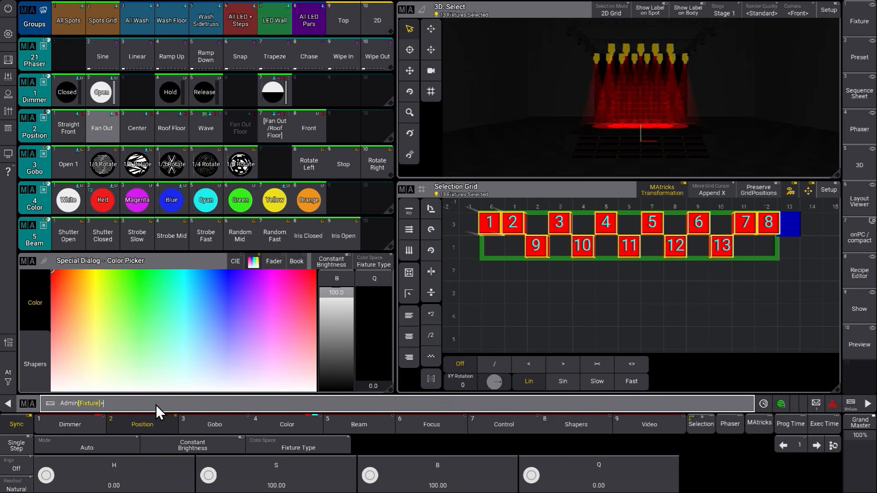
- Select fixture 4 and shift its color to orange, with a hue of about 26.94
type("4")
key("Return")
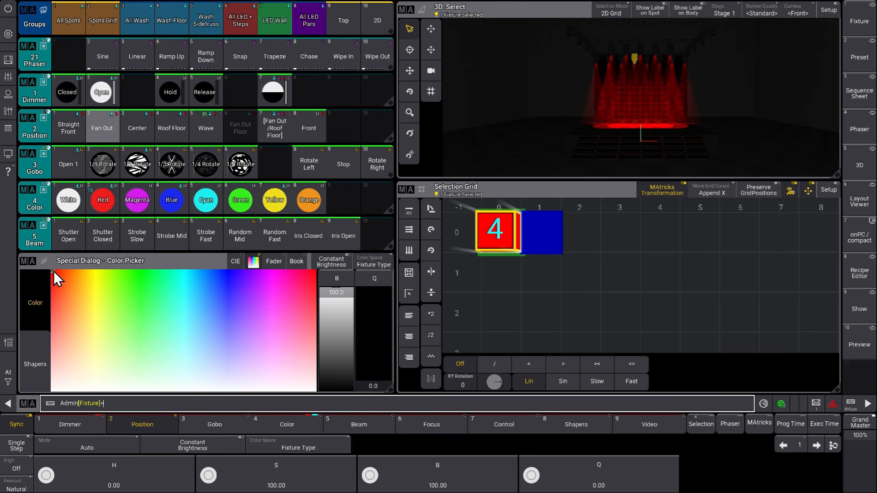
left_click_drag(53, 271, 72, 272)
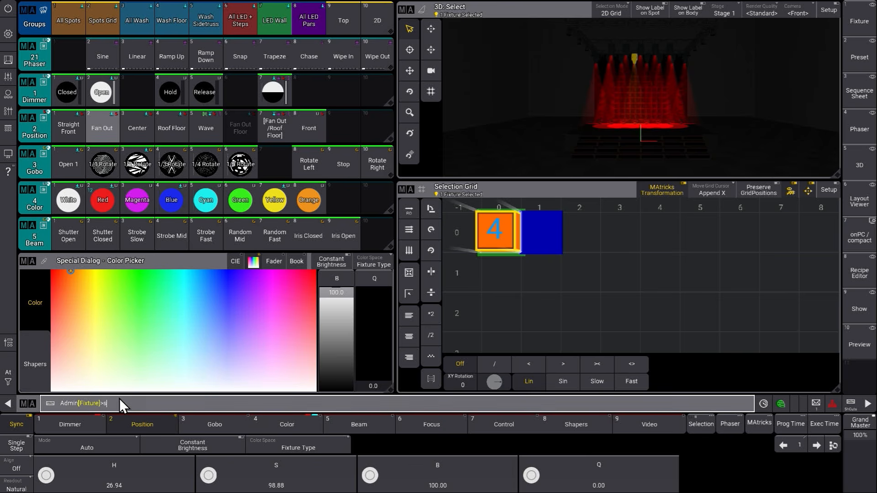
- Store fixture 4's color into the Red preset by merging with the Selective preset mode
key("s")
left_click(106, 203)
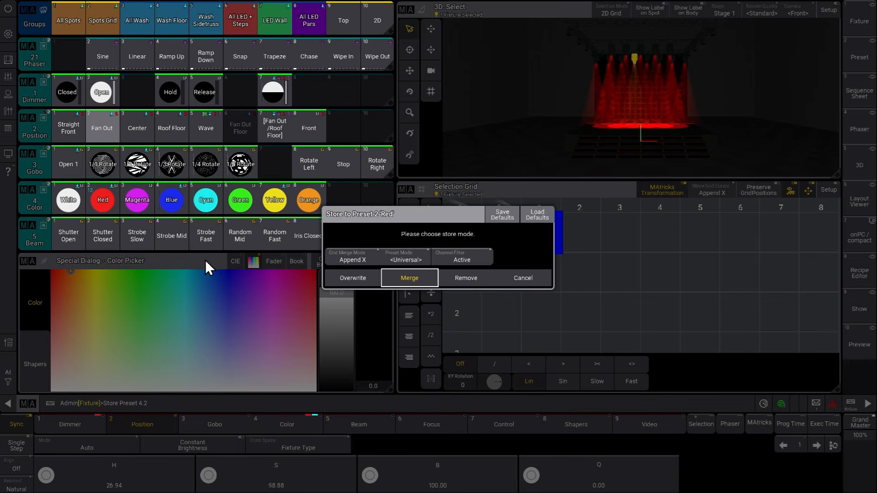
left_click(414, 257)
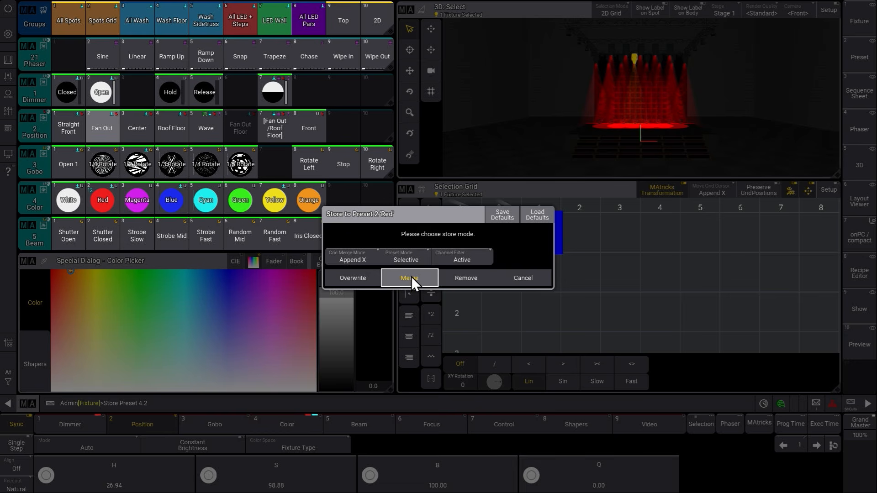
left_click(411, 276)
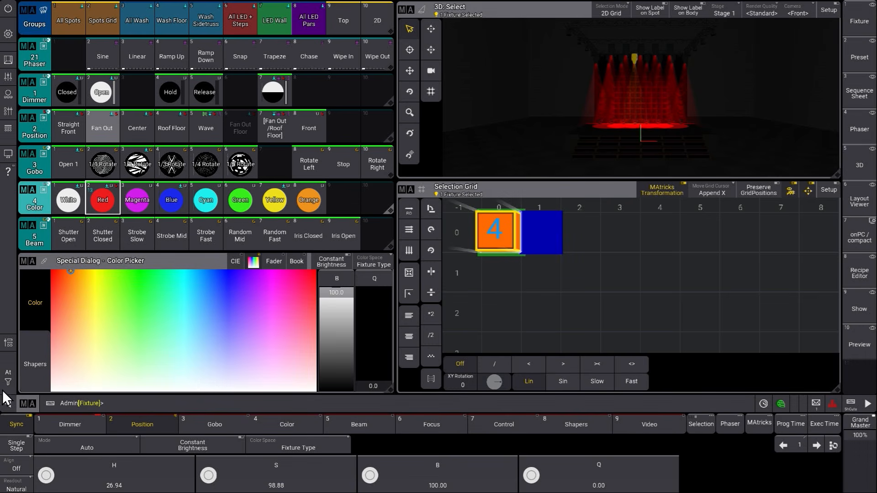
- Clear the programmer completely, removing the selection and all active color and dimmer values
left_click(10, 385)
left_click(37, 375)
left_click(37, 376)
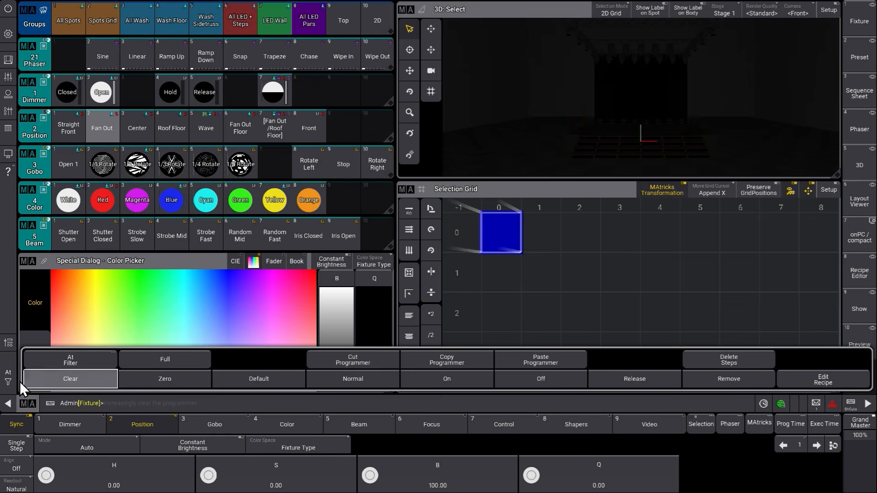
left_click(13, 382)
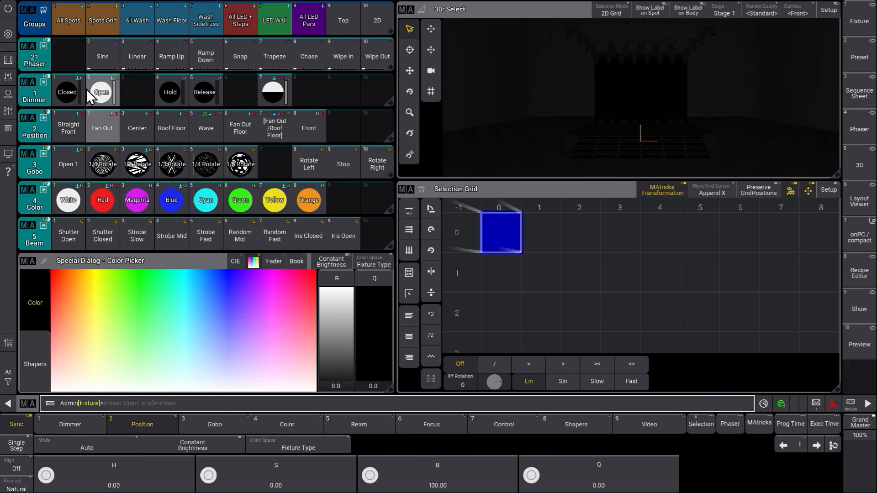
- Select the Spots Grid group, bring it to full and apply the Red color preset
left_click(94, 21)
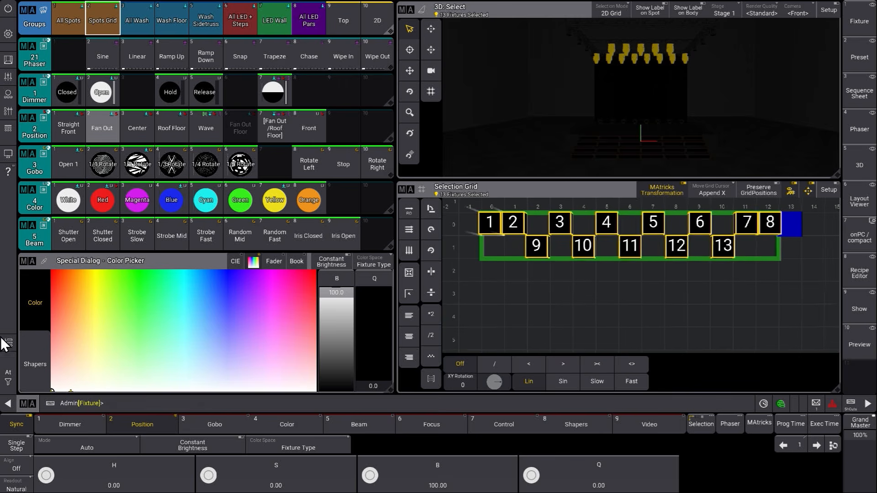
left_click(11, 372)
left_click(155, 353)
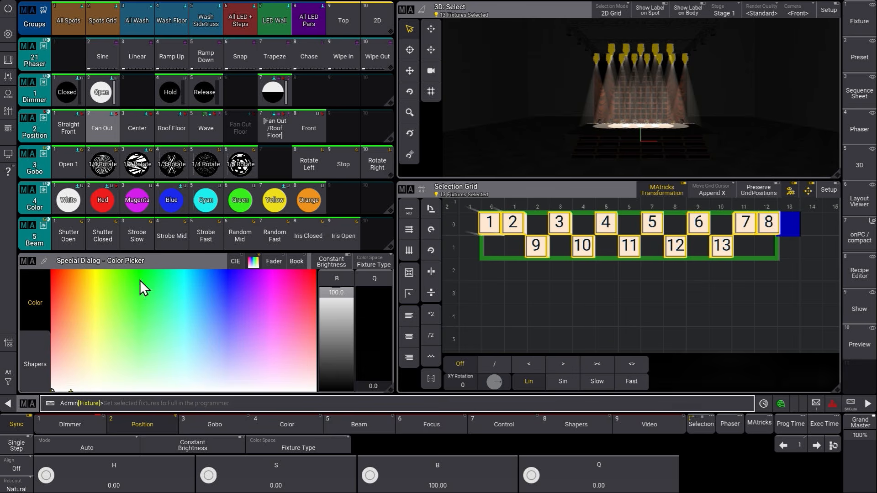
left_click(108, 192)
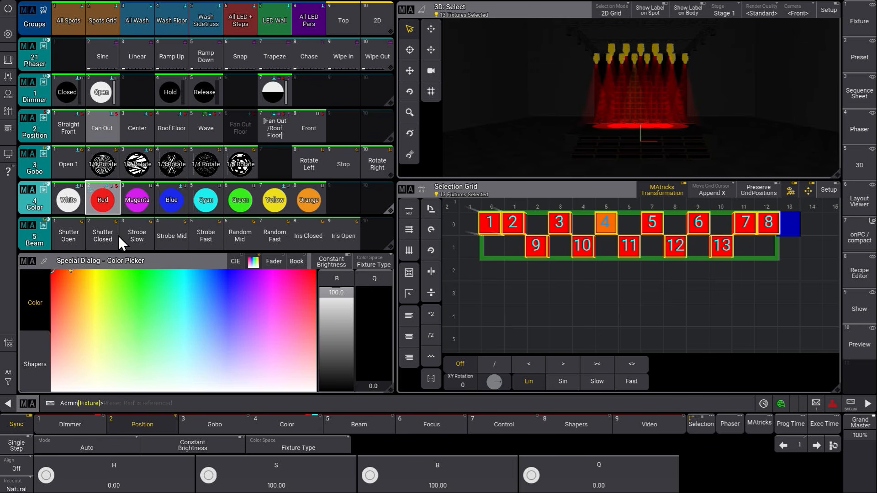
- Store the current colors into the Red preset by merging with the ForceUniversal preset mode, resolving the mode conflict as Universal
left_click_drag(119, 236, 70, 165)
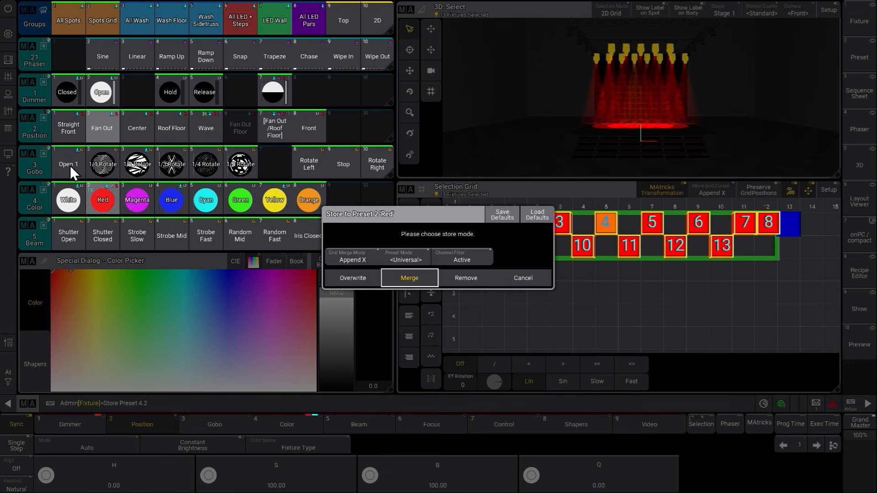
left_click(418, 254)
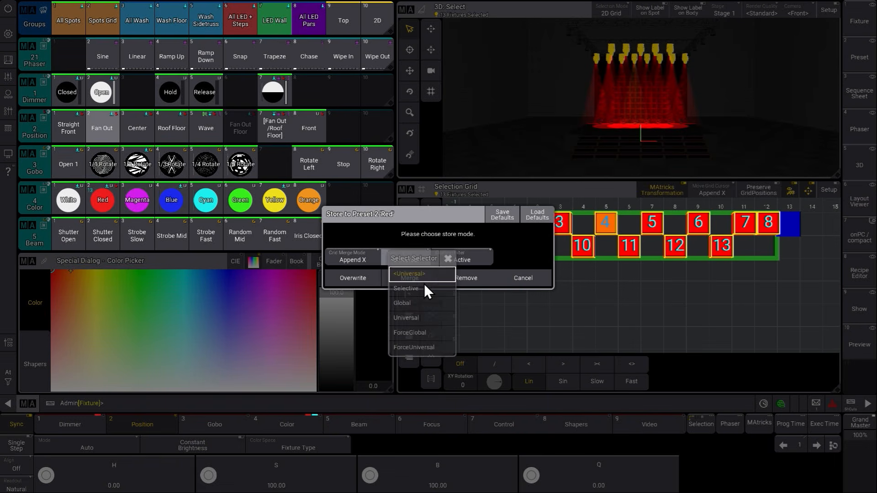
left_click(411, 348)
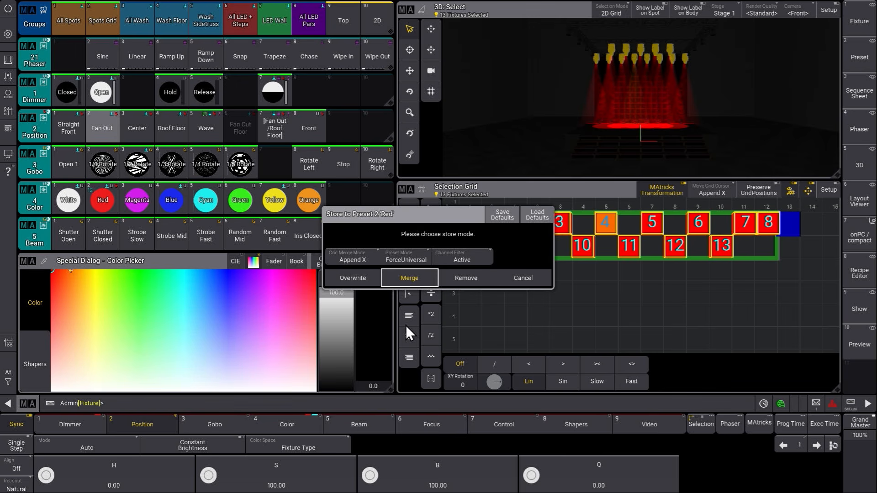
left_click(401, 278)
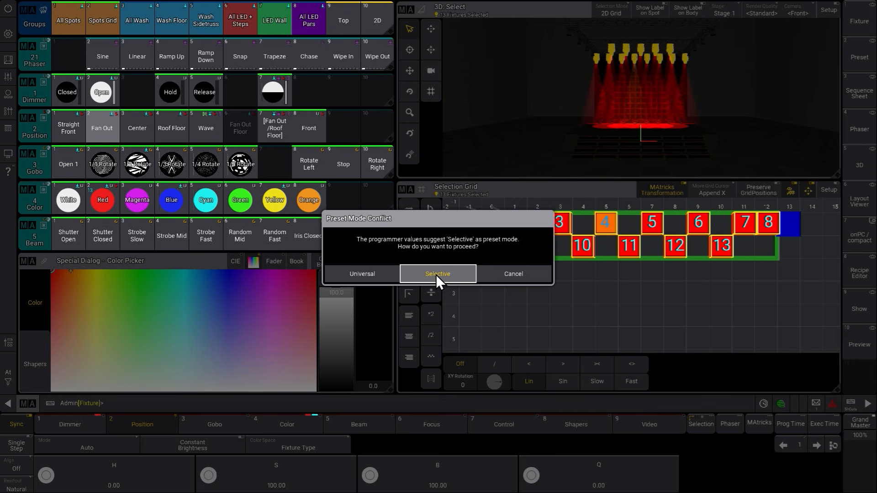
left_click(351, 275)
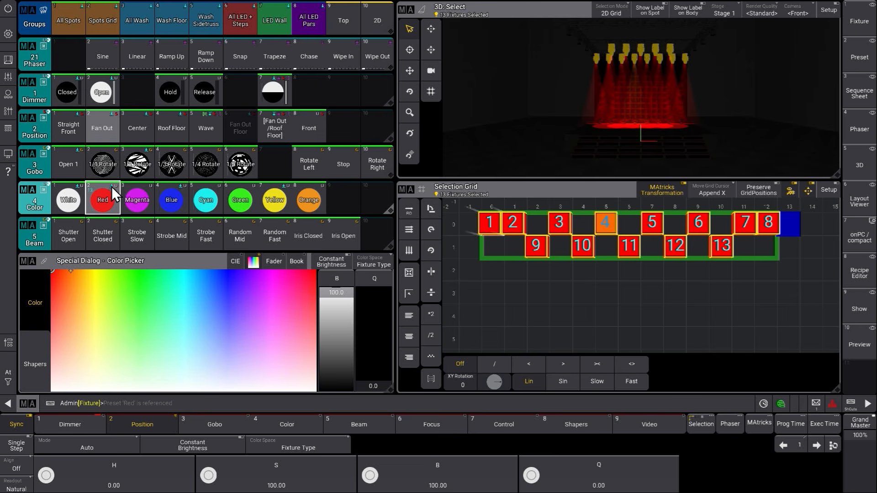
- From a cleared programmer, bring the Spots Grid group to full and apply the Red color preset
left_click(9, 372)
left_click(39, 377)
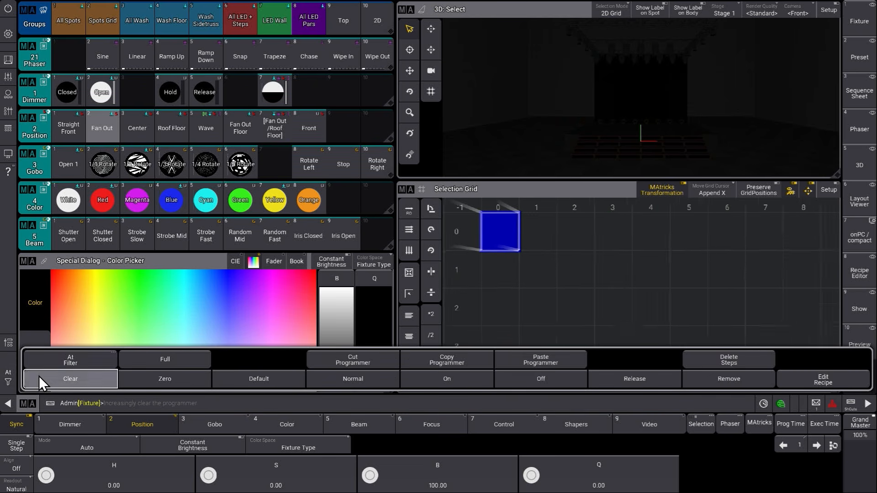
left_click(97, 11)
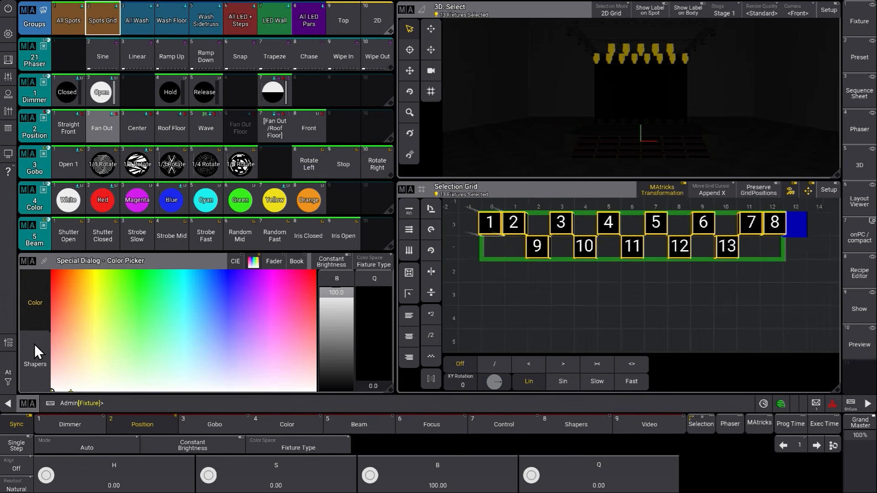
left_click(9, 372)
left_click(152, 360)
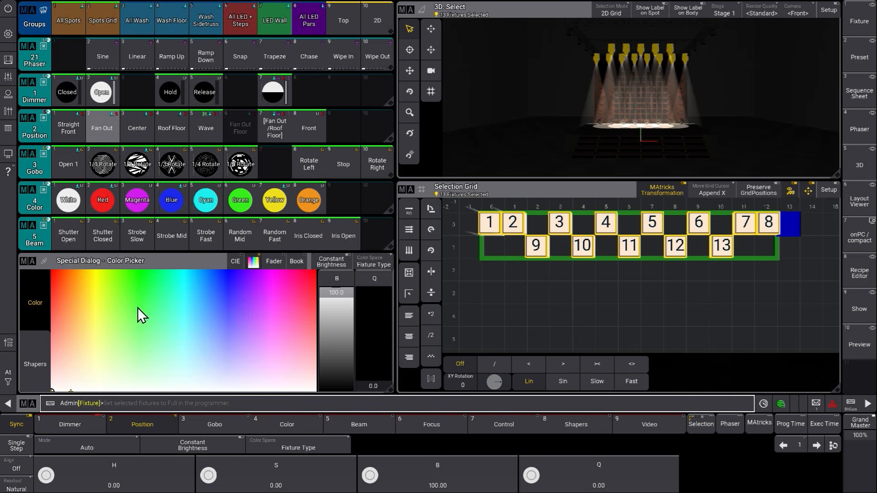
left_click(104, 201)
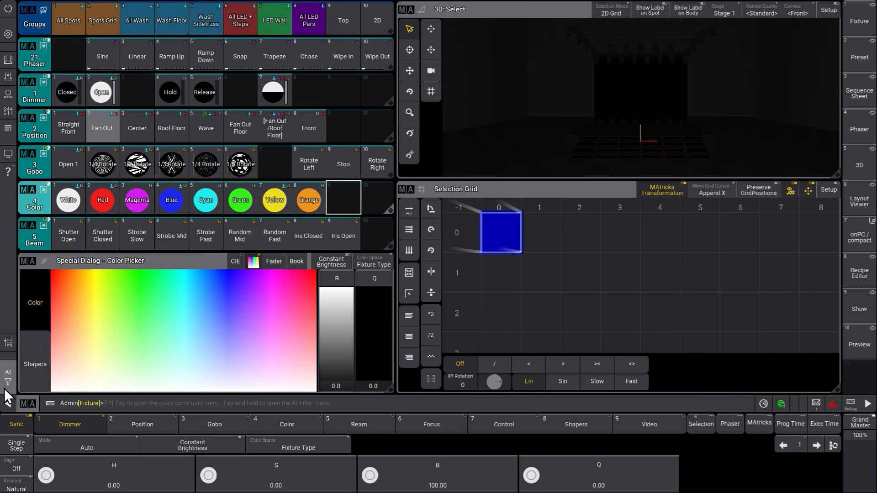
left_click(268, 240)
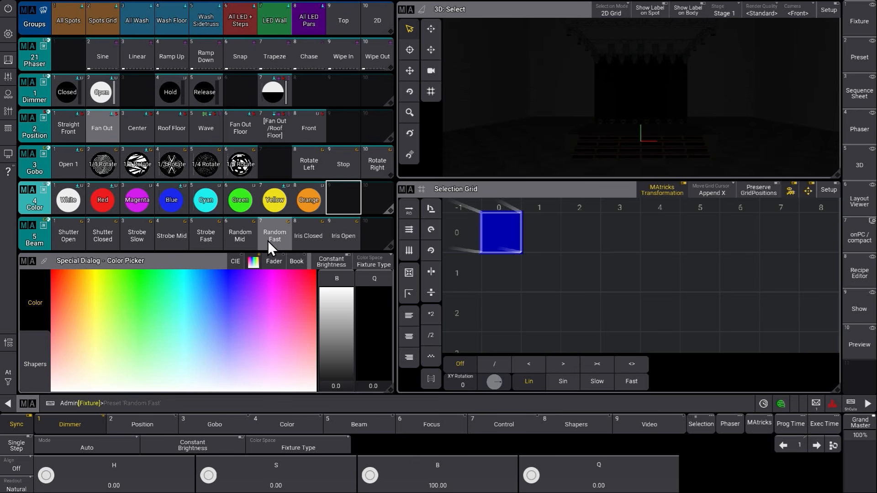
left_click(249, 239)
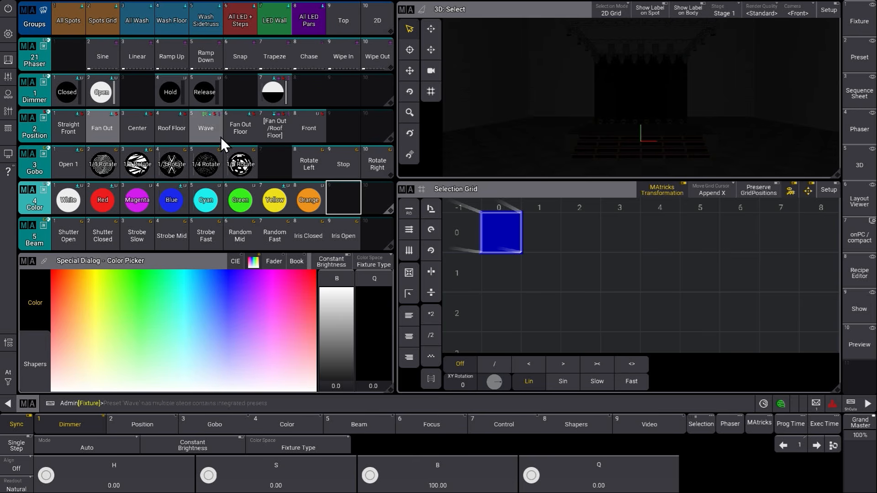
- Select fixtures 1 and 2 and bring them to full
left_click(258, 399)
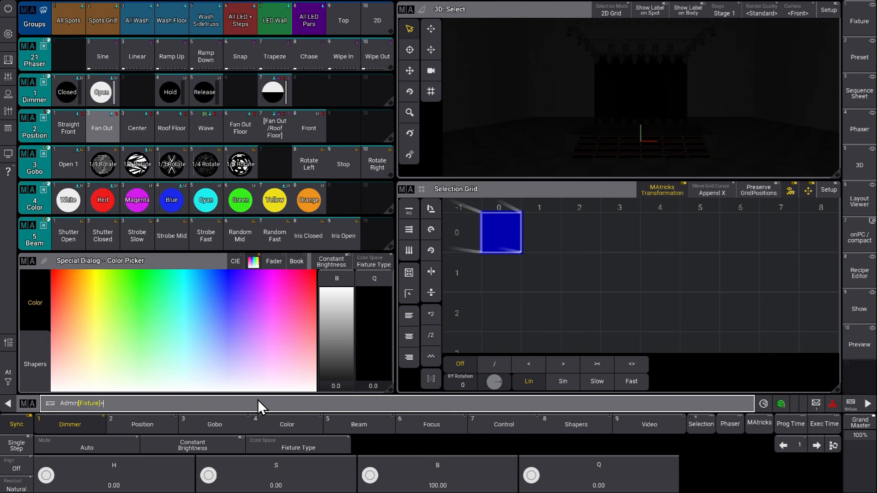
type("1+2")
key("Return")
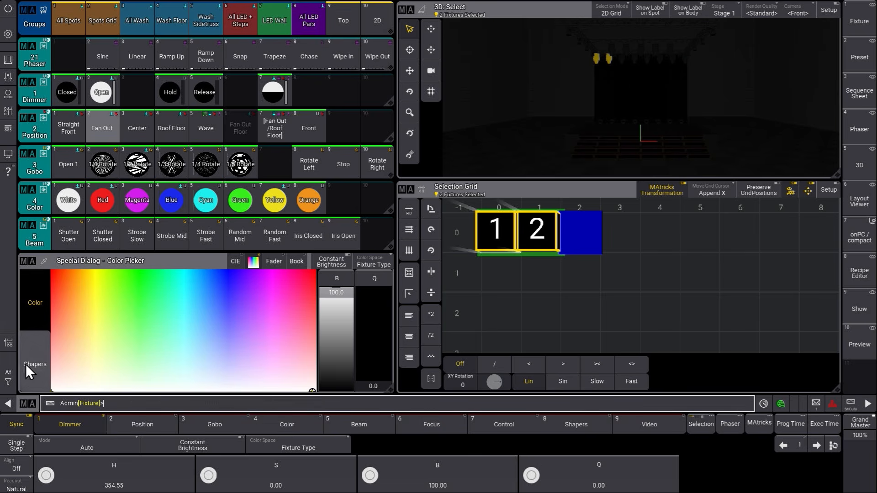
left_click(11, 379)
left_click(148, 360)
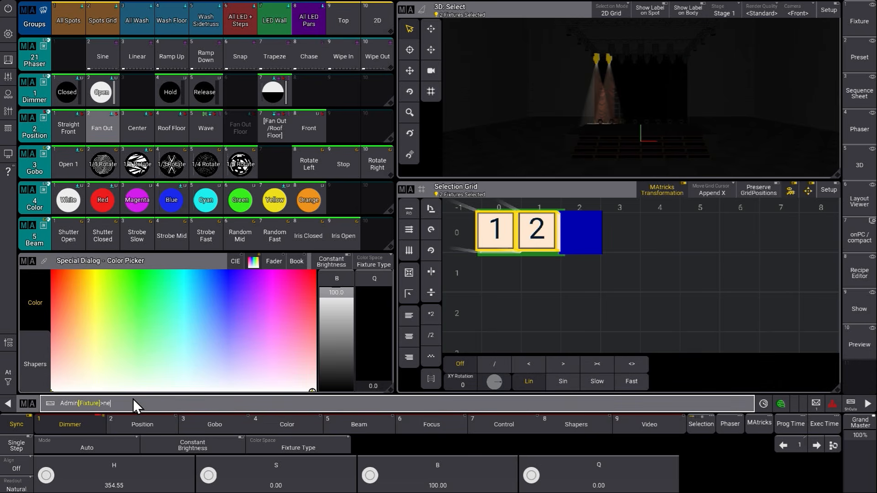
- Step through the selection with the Next command, applying the Red color preset to fixture 1 and Blue to fixture 2
left_click(104, 184)
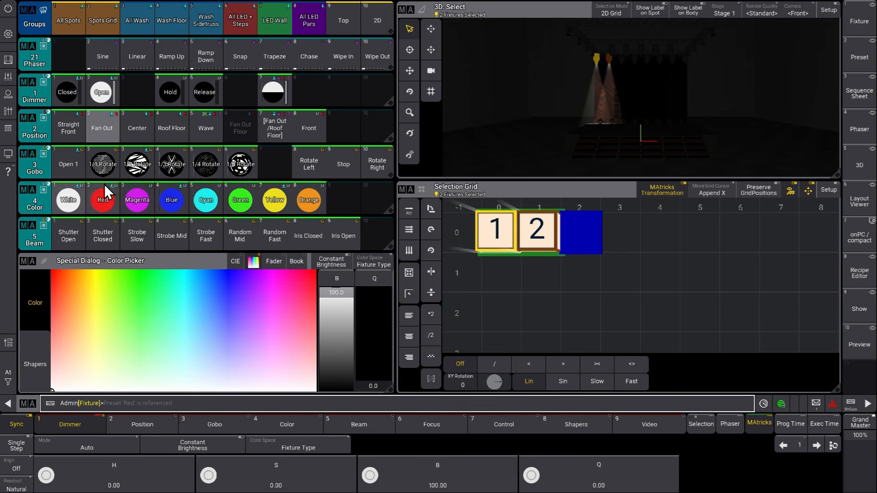
left_click(108, 191)
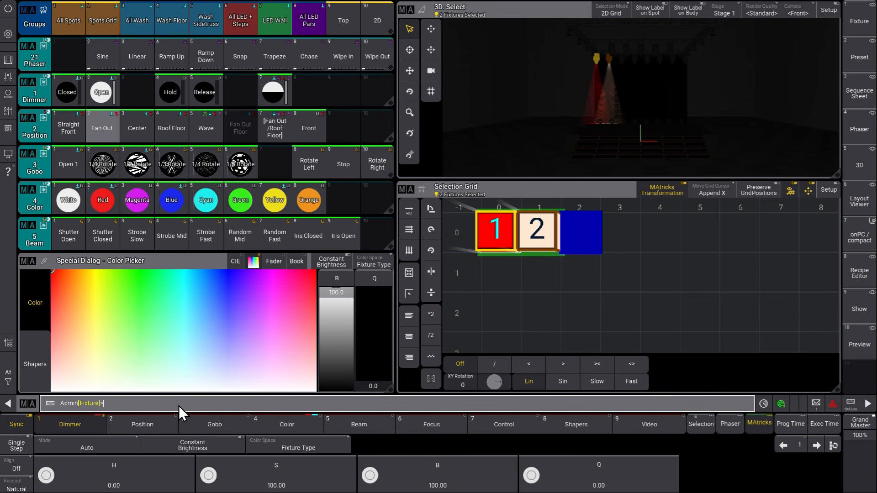
type("next")
key("Return")
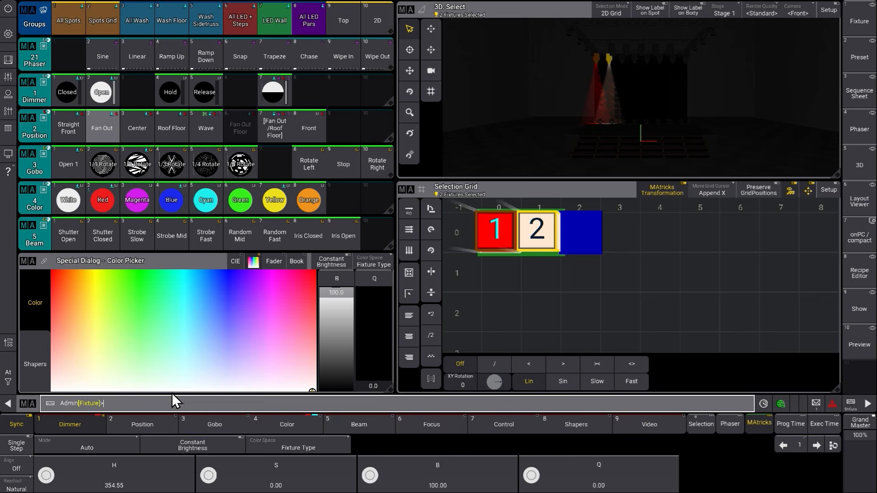
left_click(166, 199)
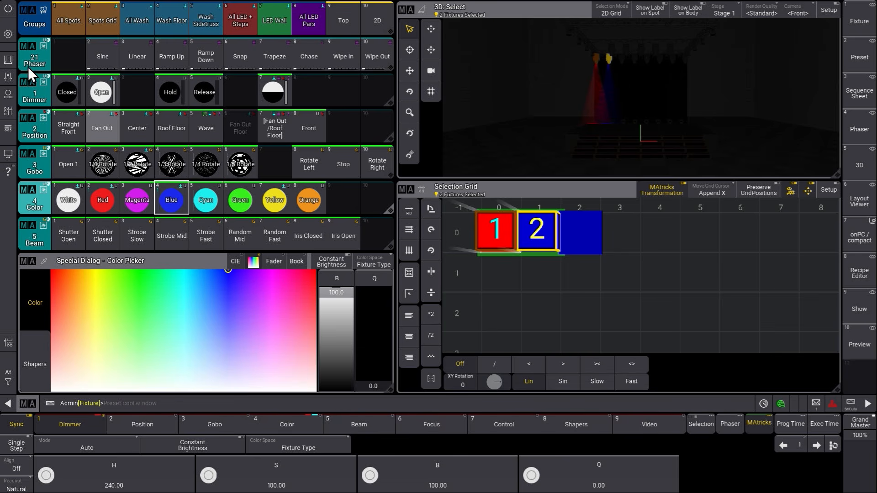
left_click(13, 62)
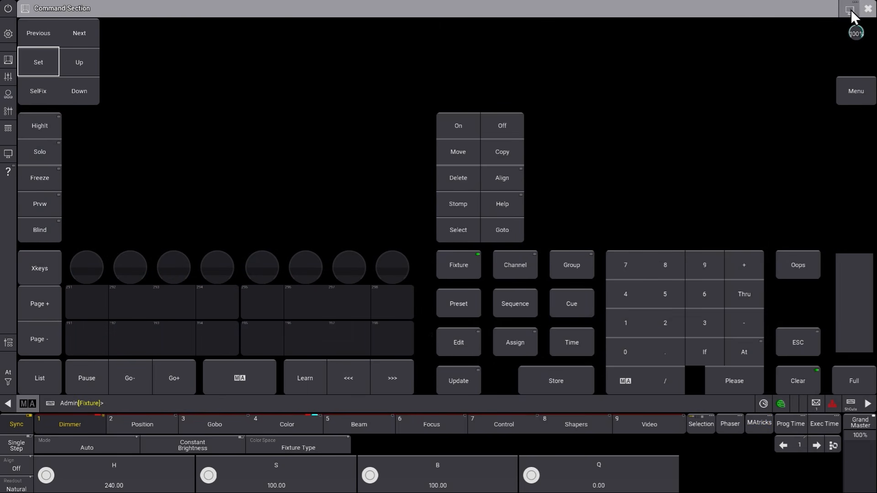
left_click(869, 8)
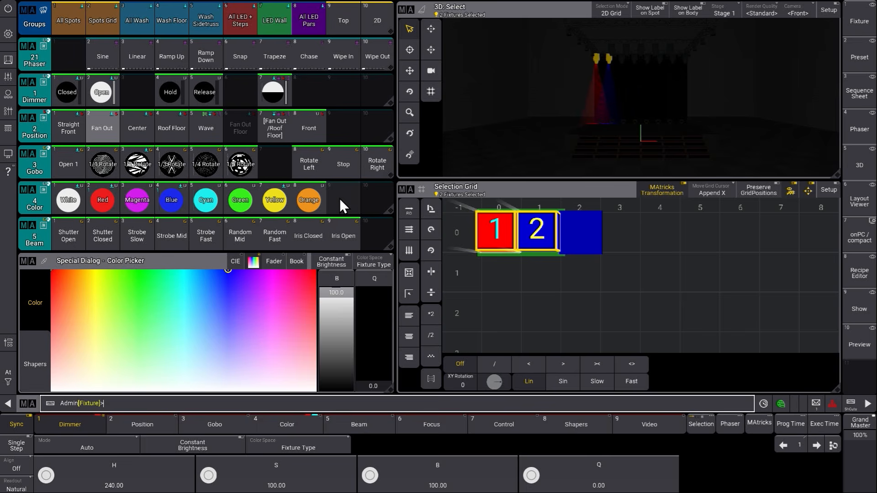
- Store the red and blue colors as a Selective preset in color slot 9 and clear the programmer
left_click_drag(339, 198, 304, 161)
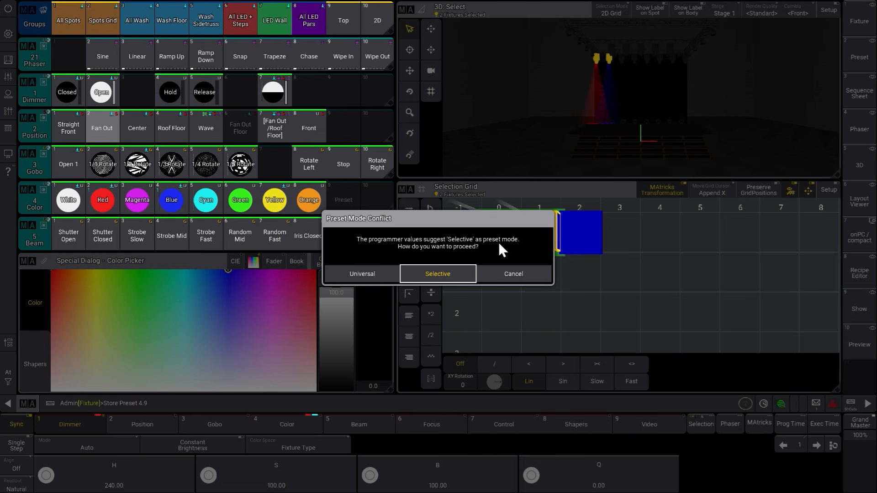
left_click(438, 274)
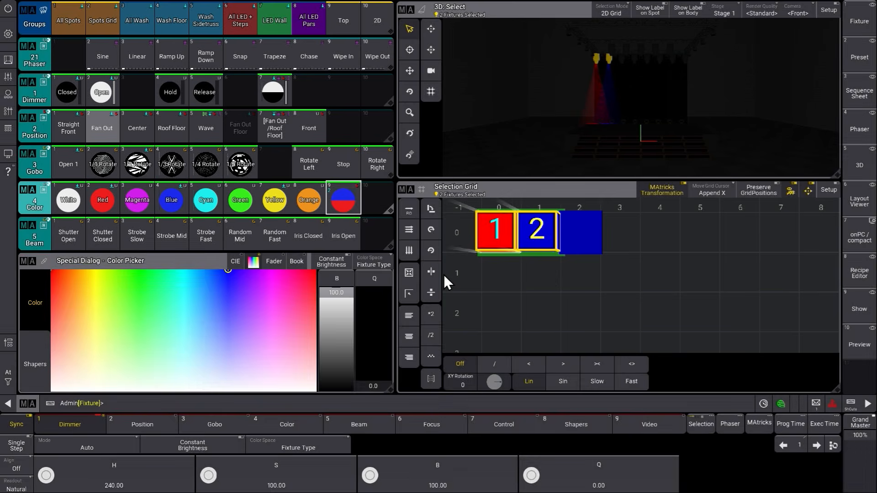
left_click(9, 373)
left_click(48, 375)
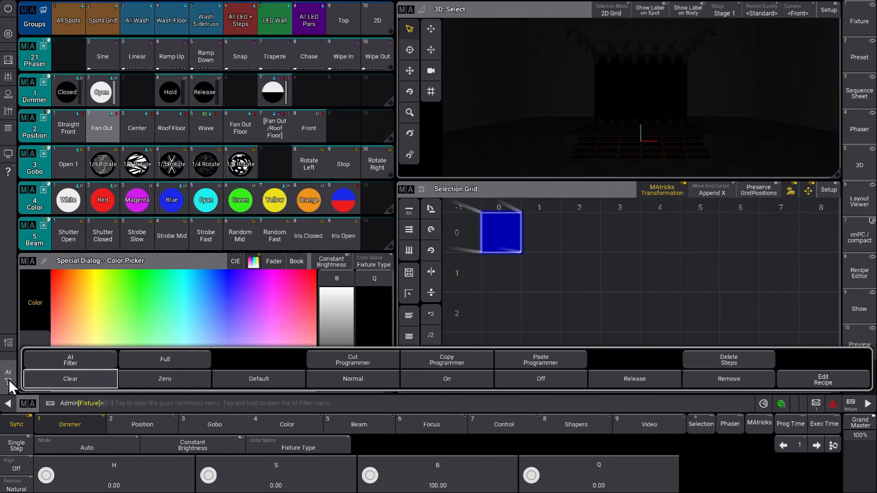
- Enable MAgic in the settings of the red and blue color preset 9
left_click_drag(346, 231, 328, 221)
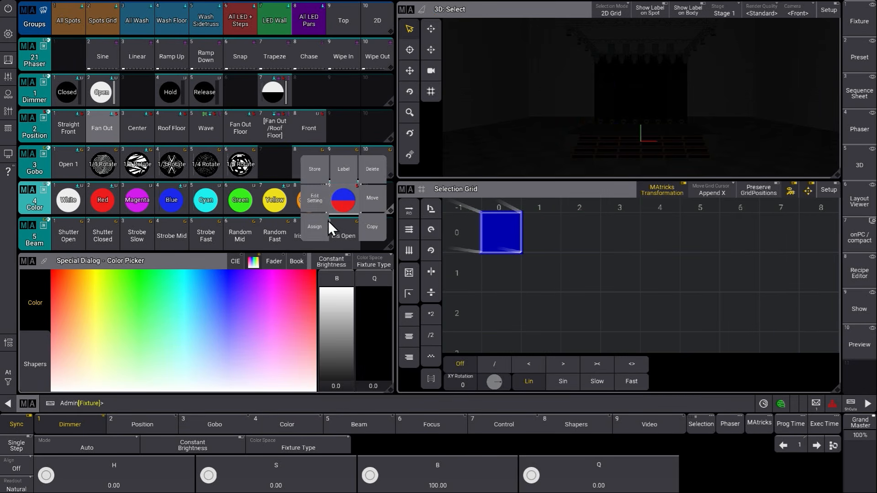
left_click(320, 198)
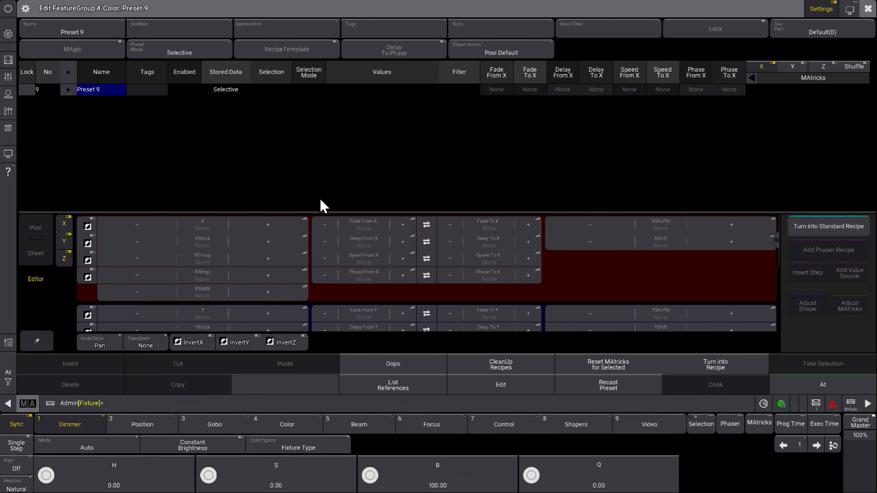
left_click(78, 52)
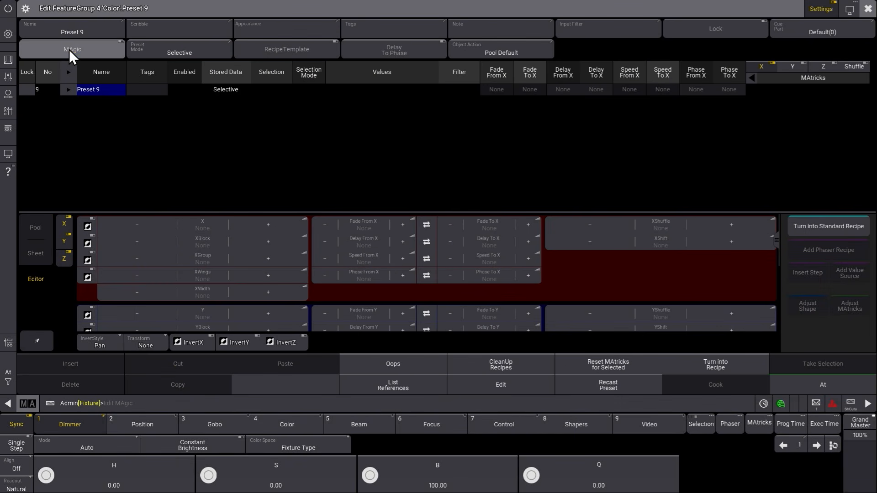
left_click(869, 11)
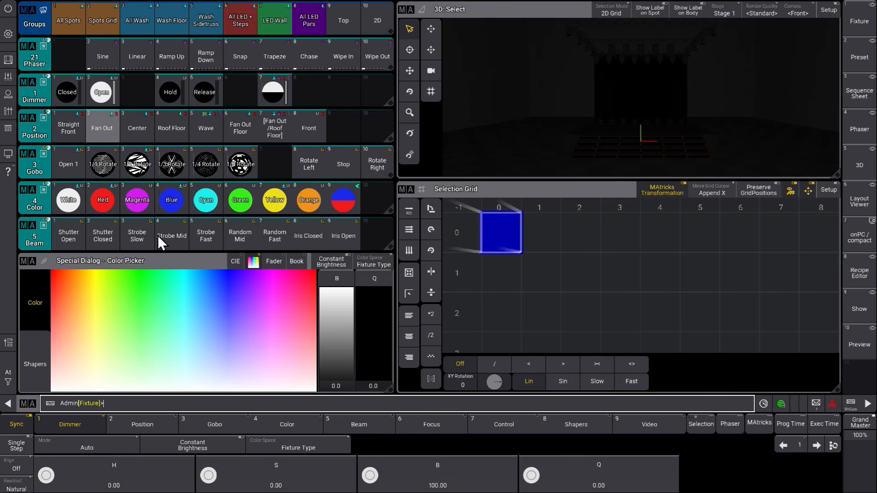
- Select the Spots Grid group, bring it to full and apply the red and blue color preset 9
left_click(101, 23)
left_click(10, 389)
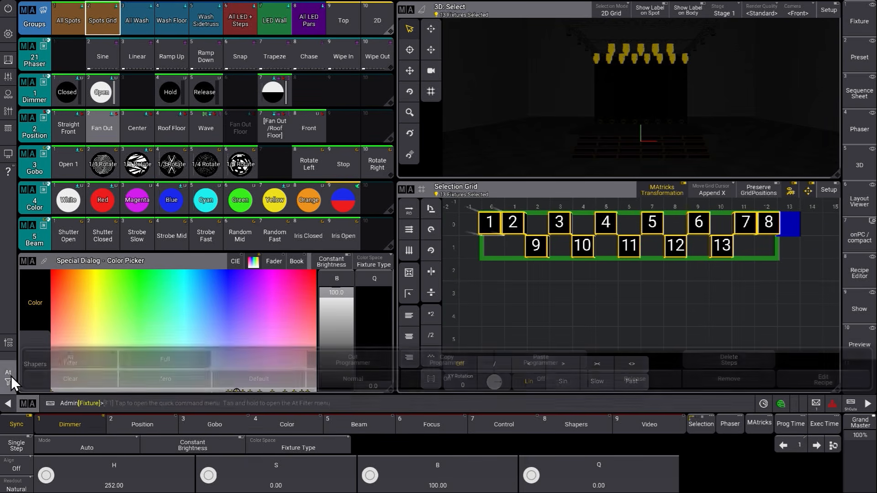
left_click(152, 358)
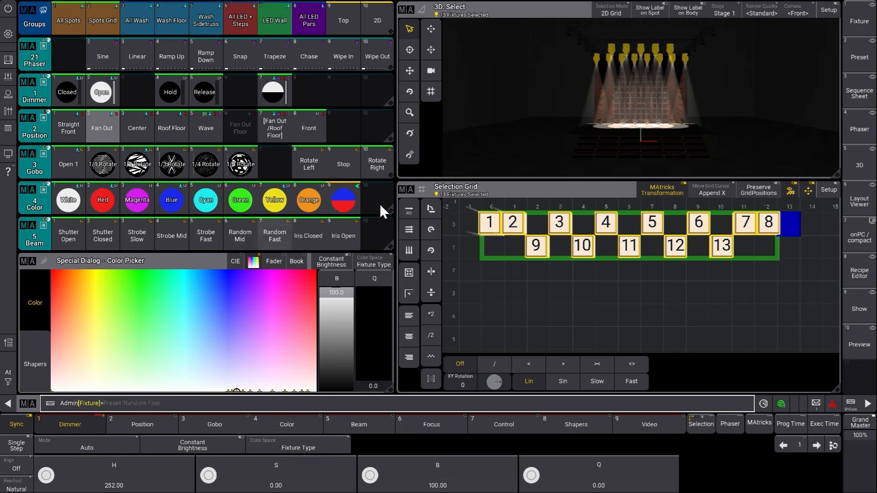
left_click(343, 201)
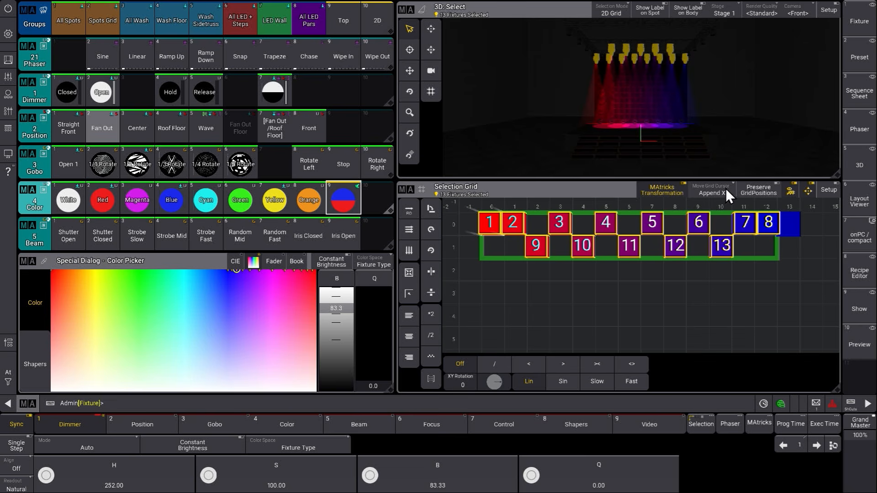
- Clear the programmer and change the preset mode of the red and blue color preset 9 to Universal
left_click(8, 371)
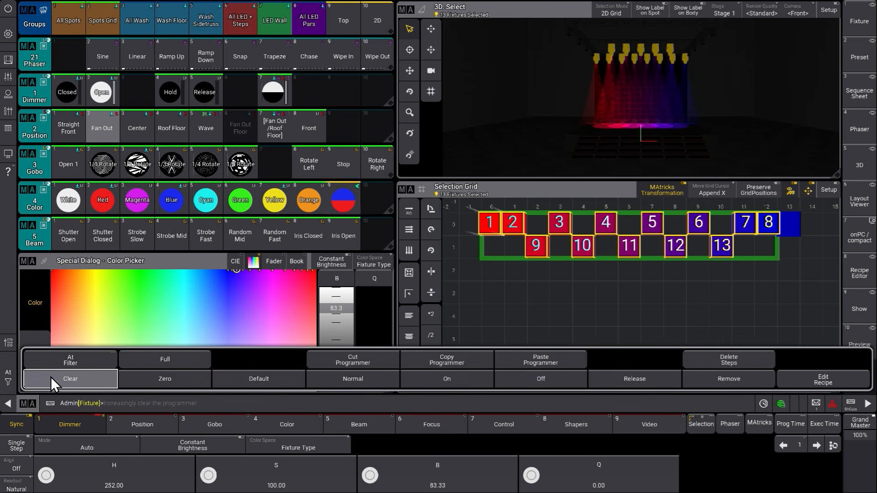
left_click(51, 377)
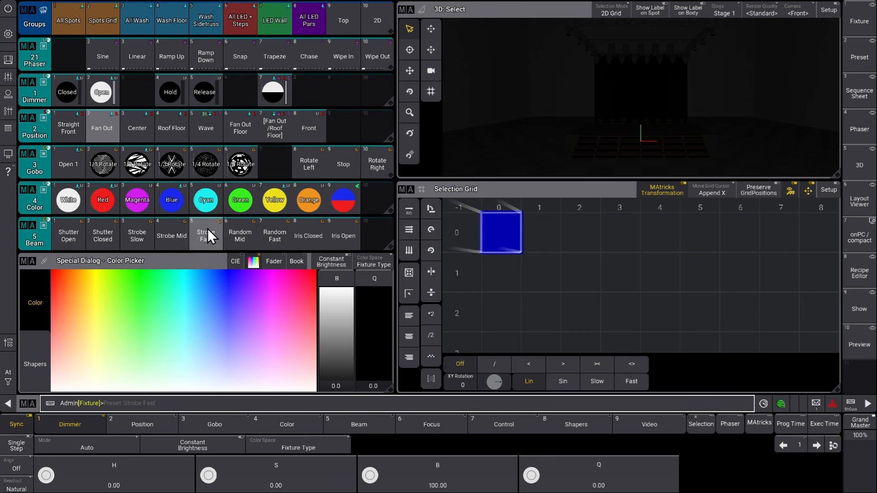
left_click_drag(345, 199, 342, 277)
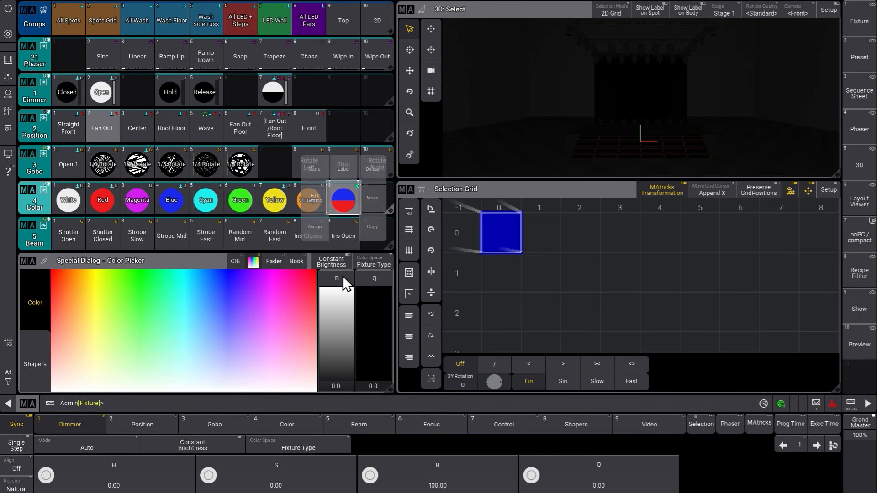
left_click(315, 196)
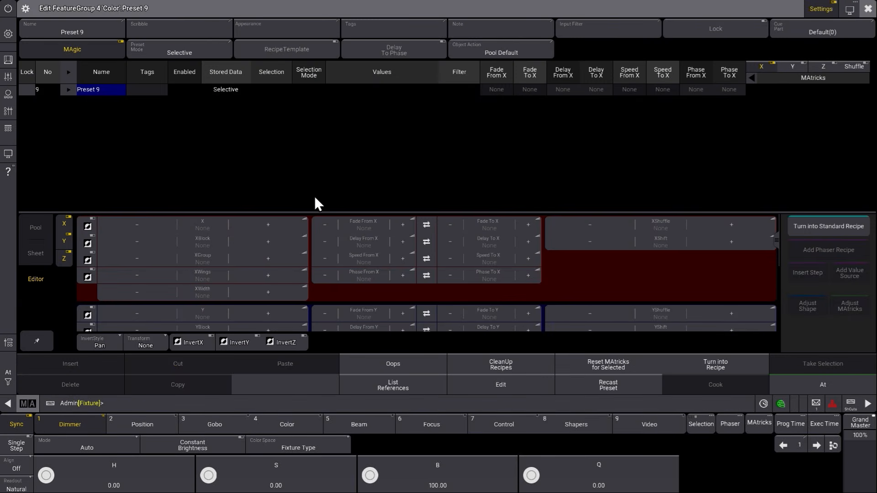
left_click(179, 53)
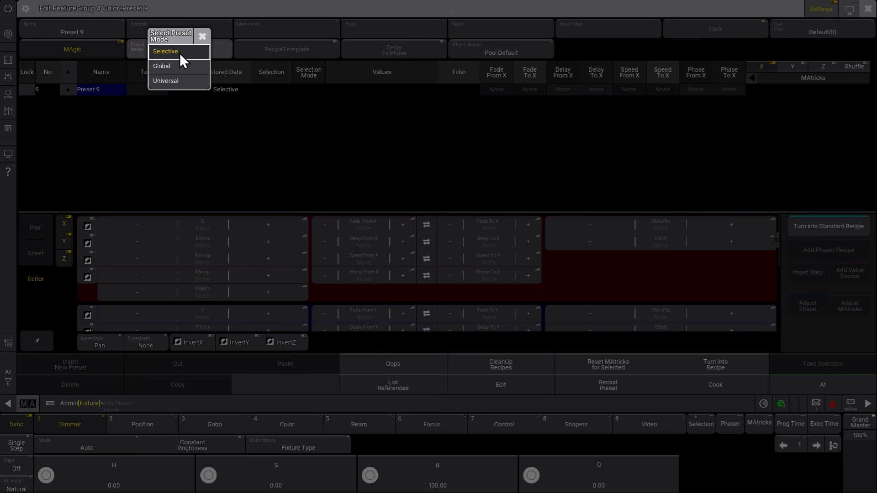
left_click(163, 79)
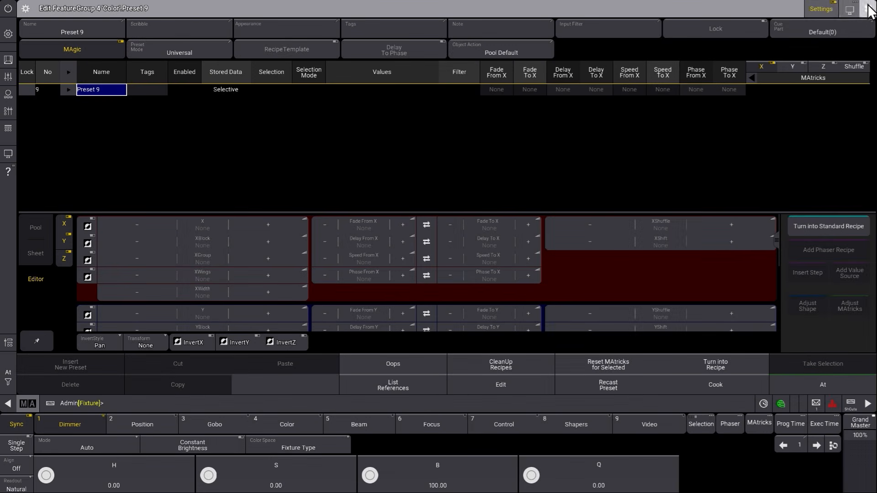
left_click(869, 9)
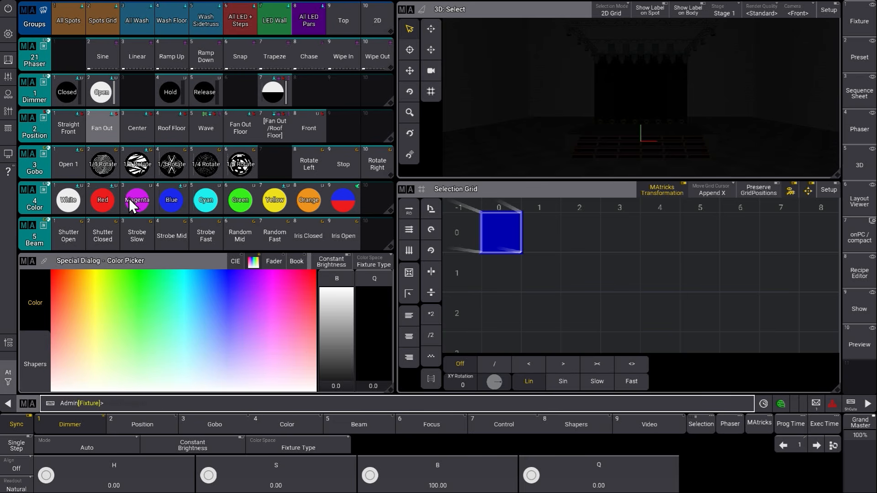
- Bring the LED Wall group to full with the red and blue color preset 9 applied, and clear the programmer
left_click(273, 24)
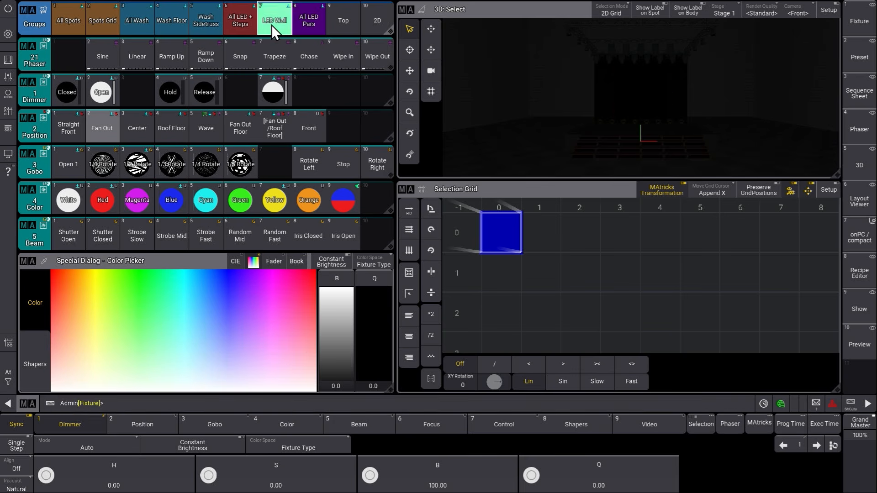
left_click(12, 383)
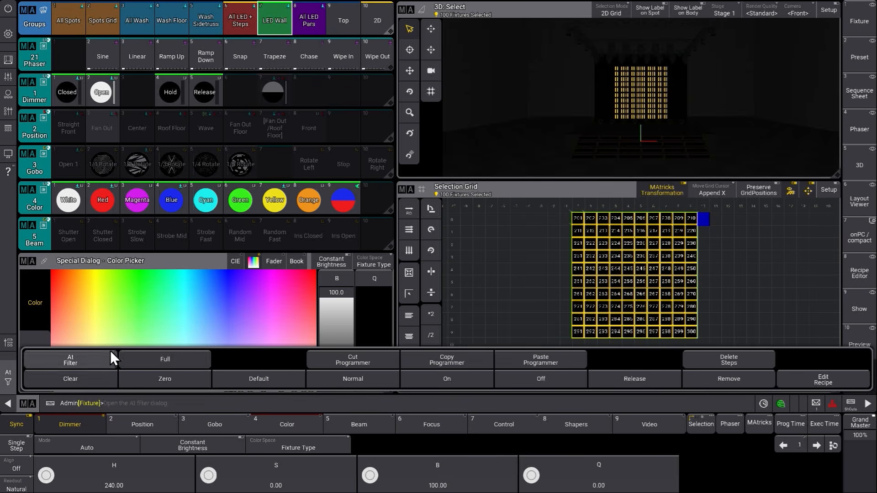
left_click(145, 355)
left_click(343, 201)
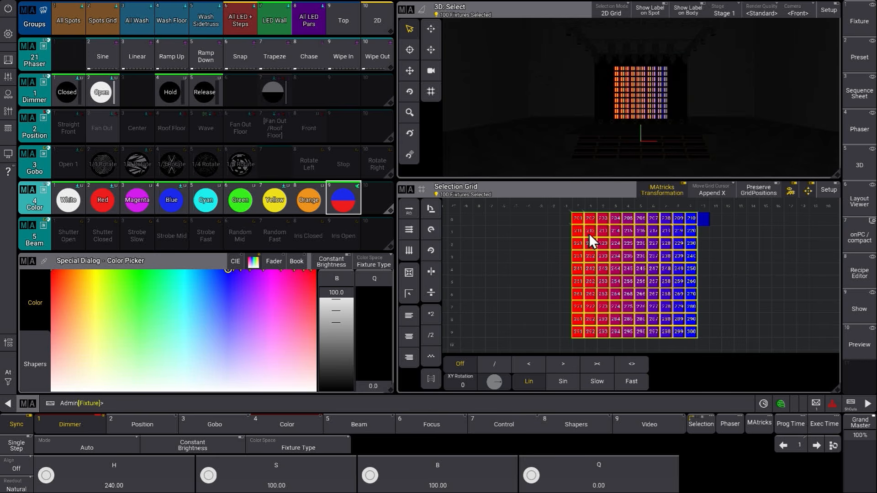
left_click(11, 379)
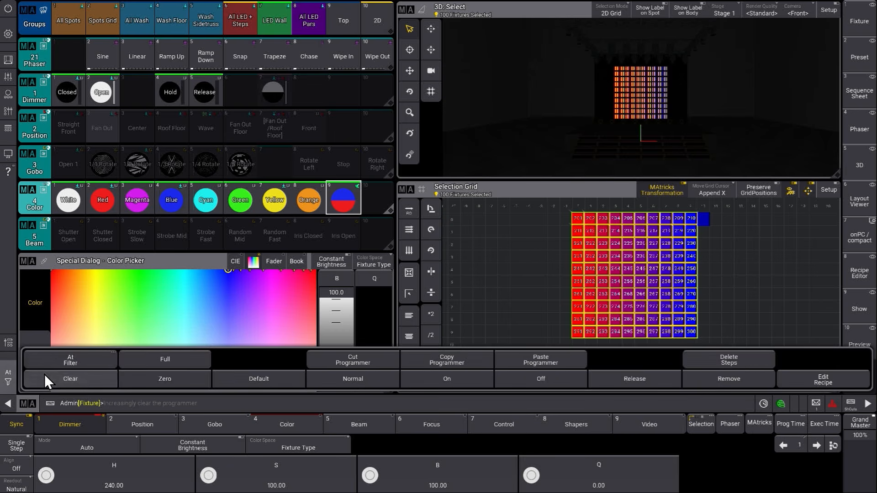
left_click(44, 377)
left_click(10, 378)
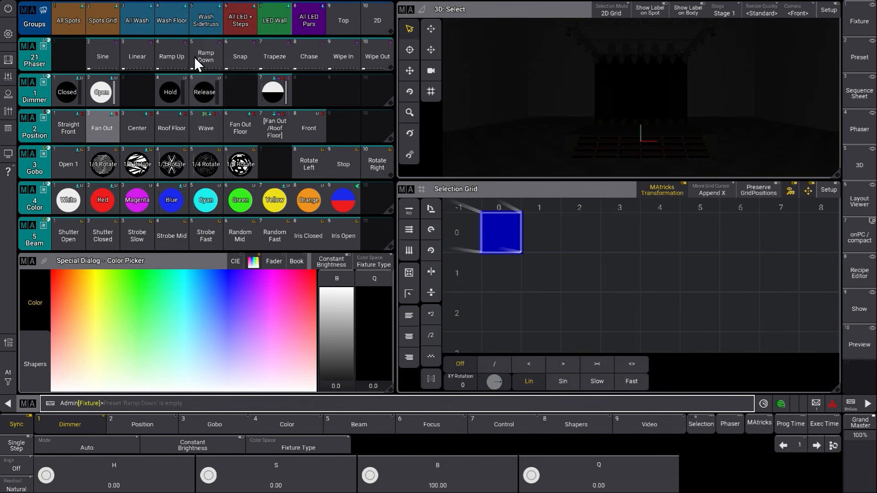
- Select the All Wash group, bring it to full and apply the red and blue color preset 9
left_click(139, 15)
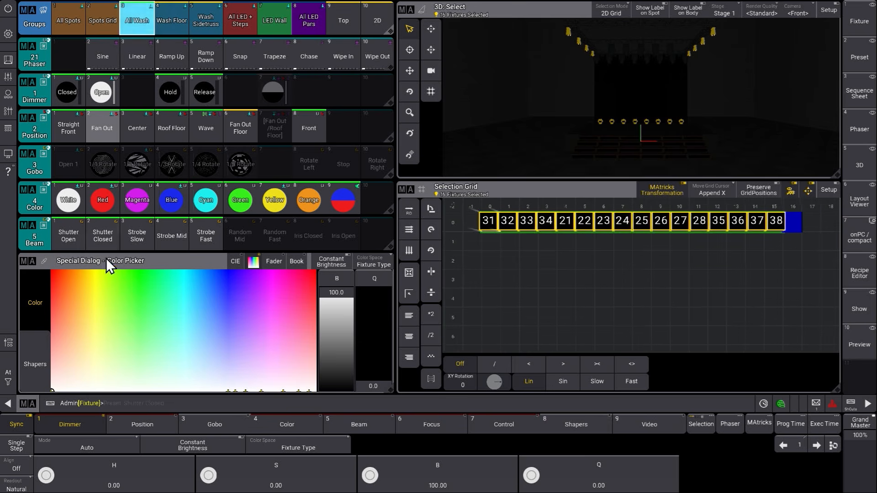
left_click(8, 379)
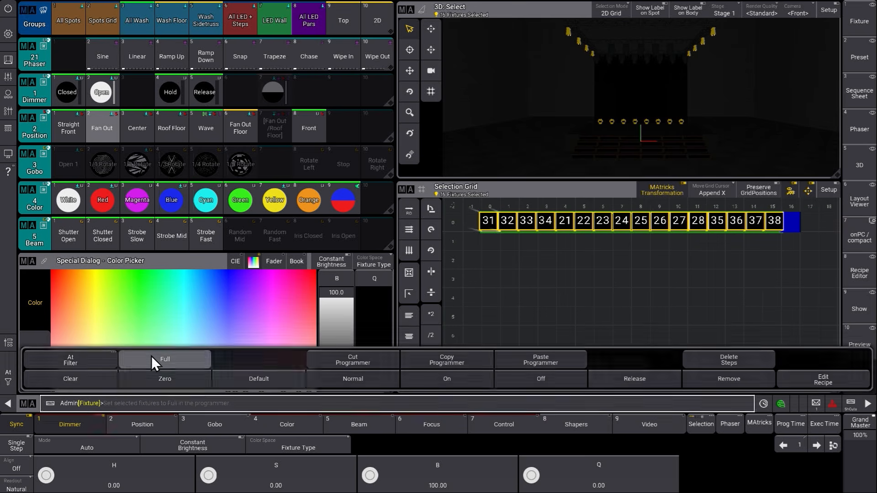
left_click(152, 356)
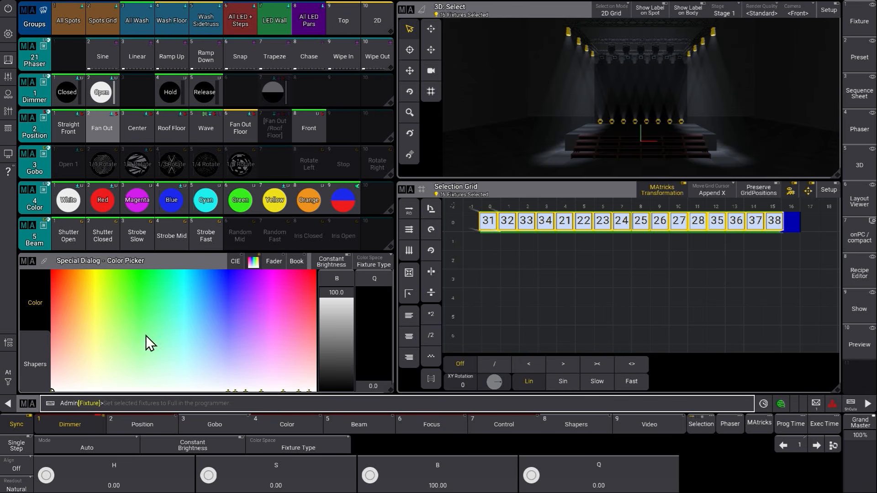
left_click(337, 203)
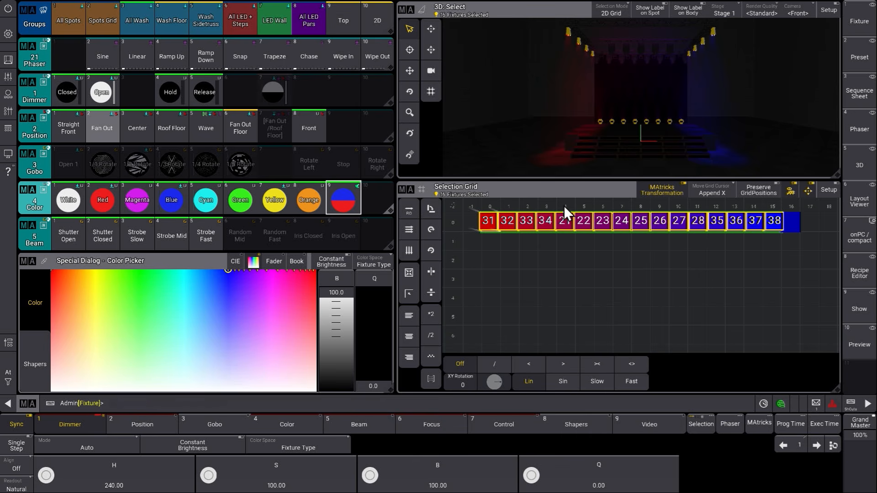